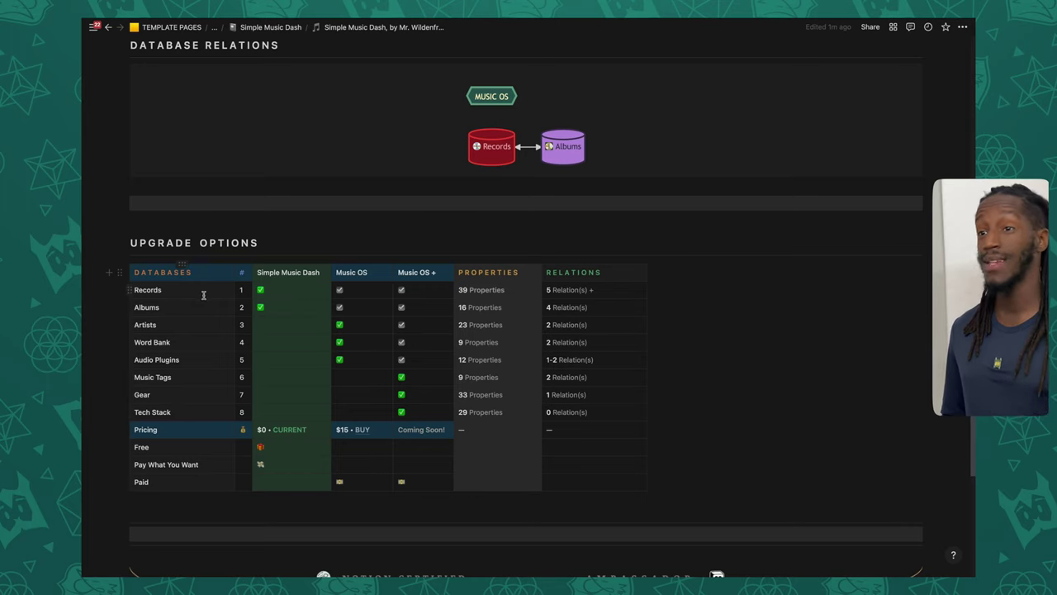
Step: Open the Records database from the Database Relations diagram
{"action": "scroll", "coordinate": [636, 281], "scroll_direction": "up", "scroll_amount": 2}
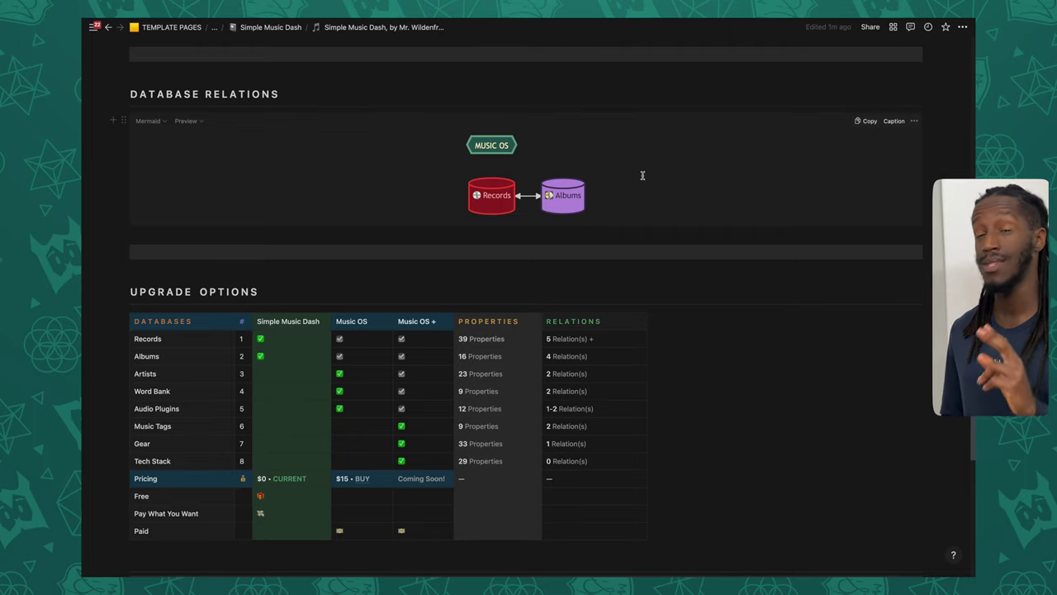
{"action": "left_click", "coordinate": [491, 198]}
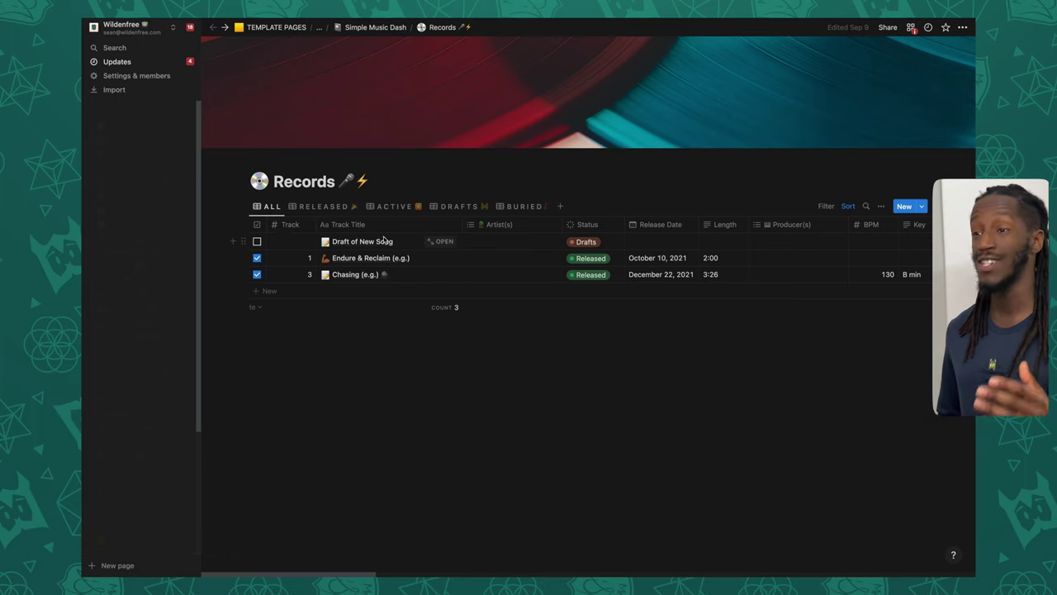
Step: Widen the Done checkbox column to read its name, and narrow it back to icon width
{"action": "left_click_drag", "start_coordinate": [265, 230], "coordinate": [306, 226]}
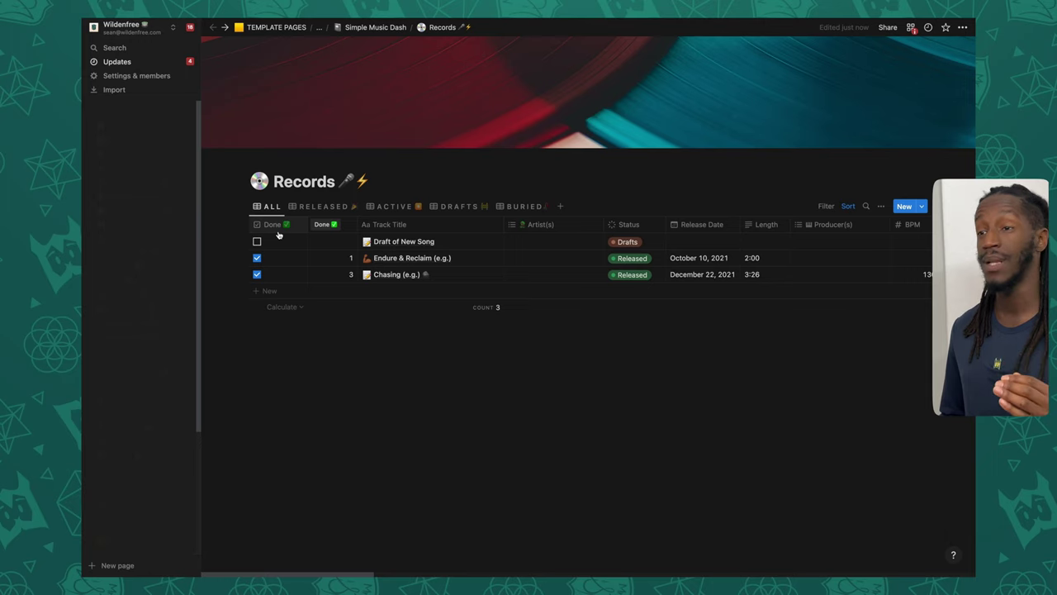
{"action": "left_click_drag", "start_coordinate": [278, 236], "coordinate": [307, 225]}
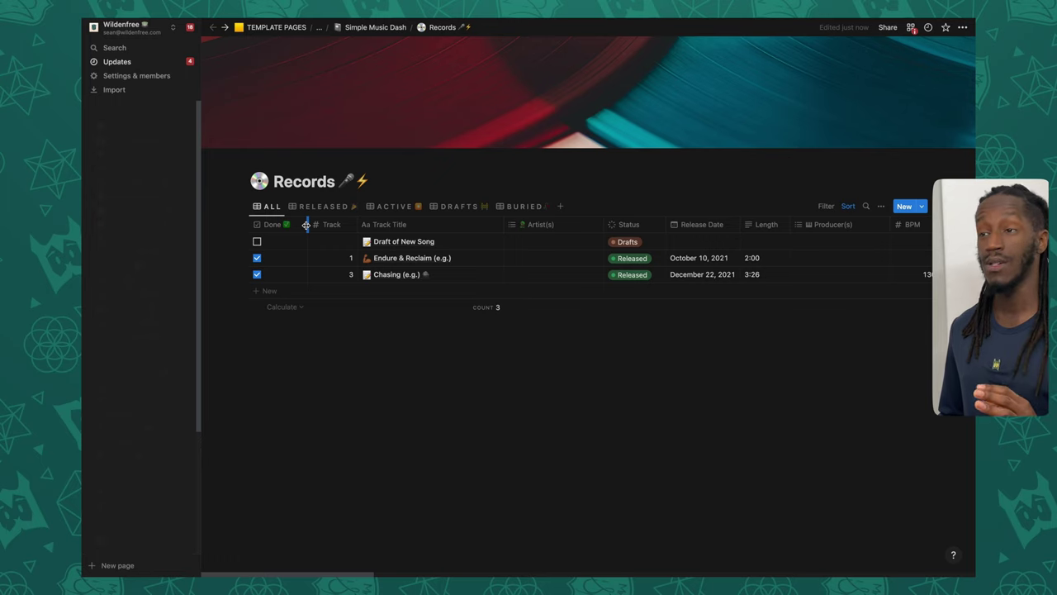
{"action": "left_click_drag", "start_coordinate": [306, 224], "coordinate": [264, 225]}
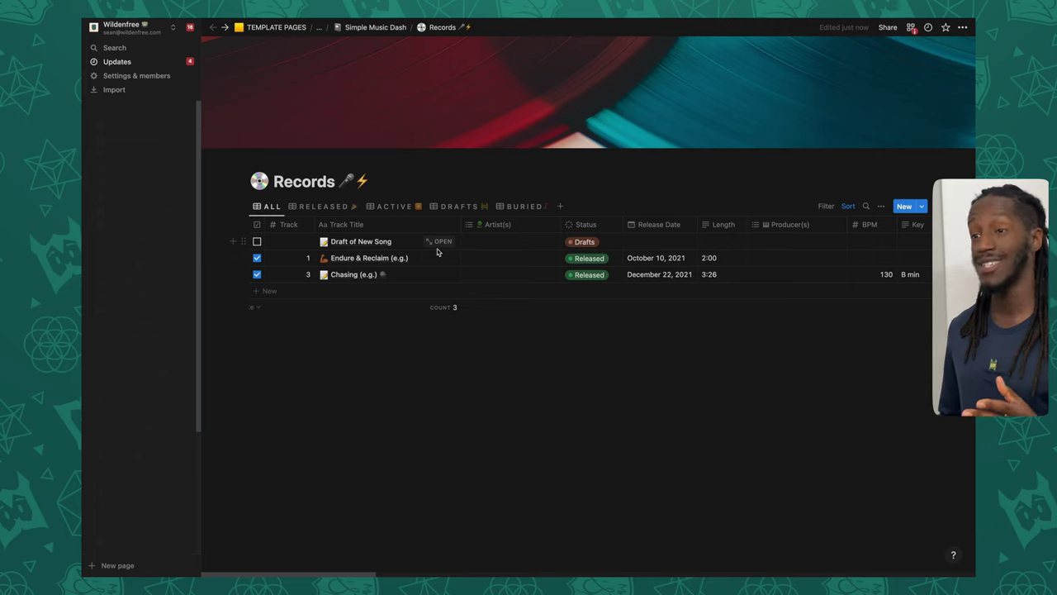
Step: Check the Artist(s) options of Draft of New Song and the property's settings without changing anything
{"action": "left_click", "coordinate": [528, 243]}
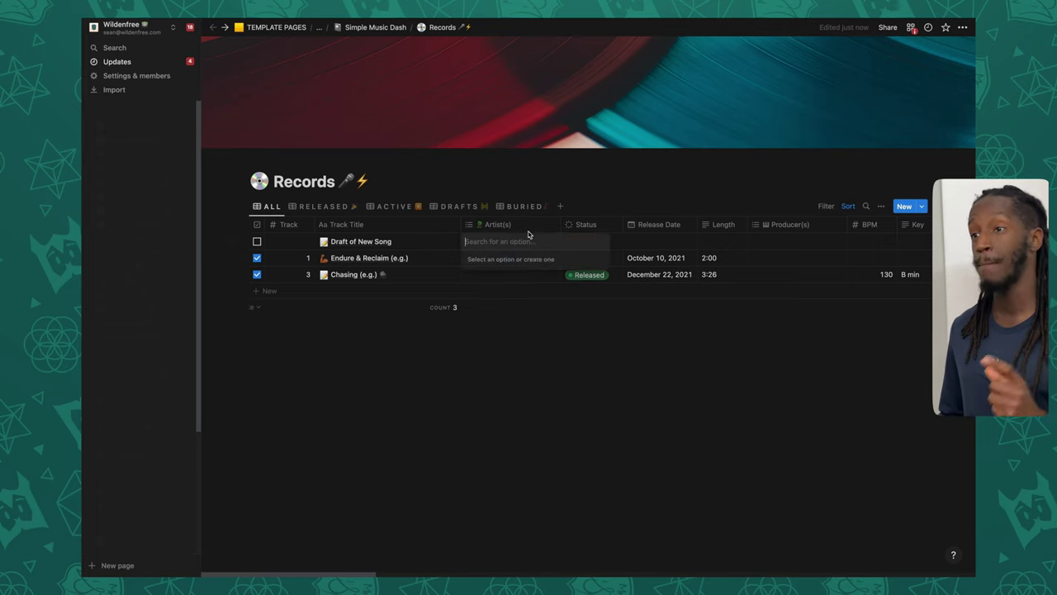
{"action": "key", "text": "Escape"}
{"action": "left_click", "coordinate": [525, 225]}
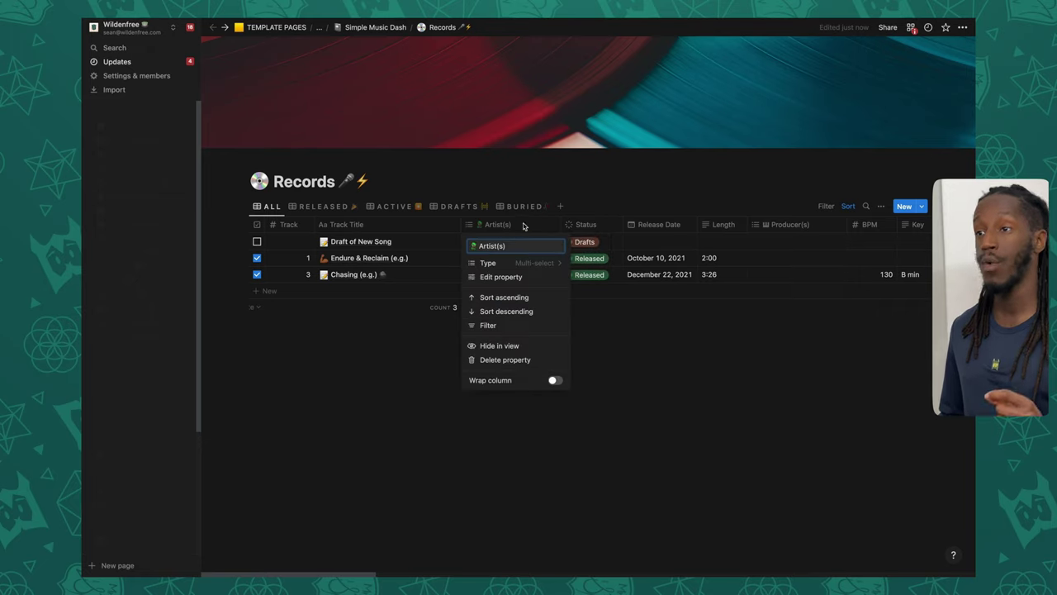
{"action": "key", "text": "Escape"}
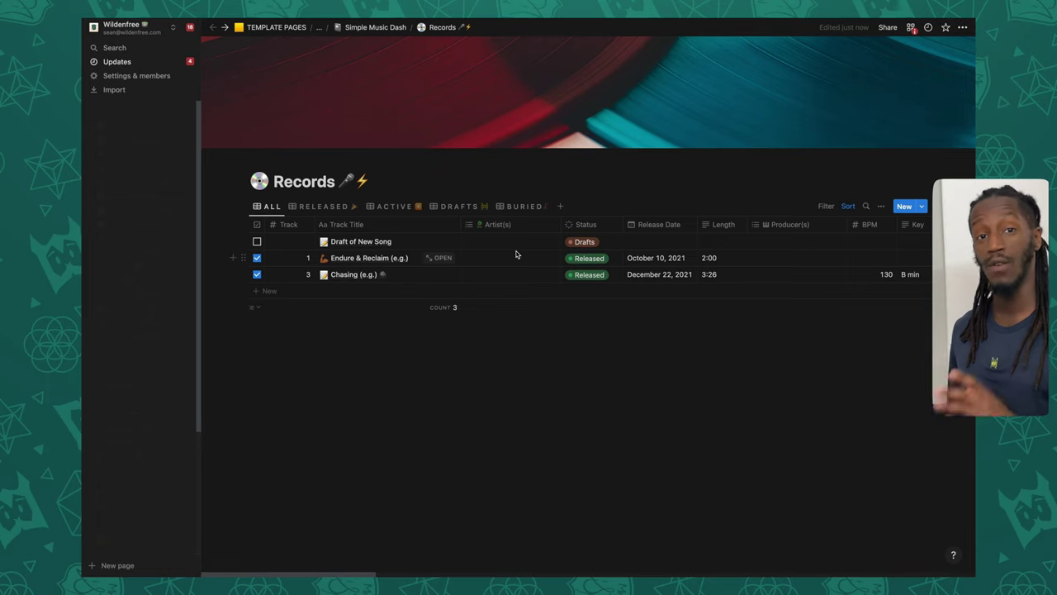
Step: Review the Status options of Draft of New Song, and check the Release Date cells of it and Endure & Reclaim
{"action": "left_click", "coordinate": [588, 241]}
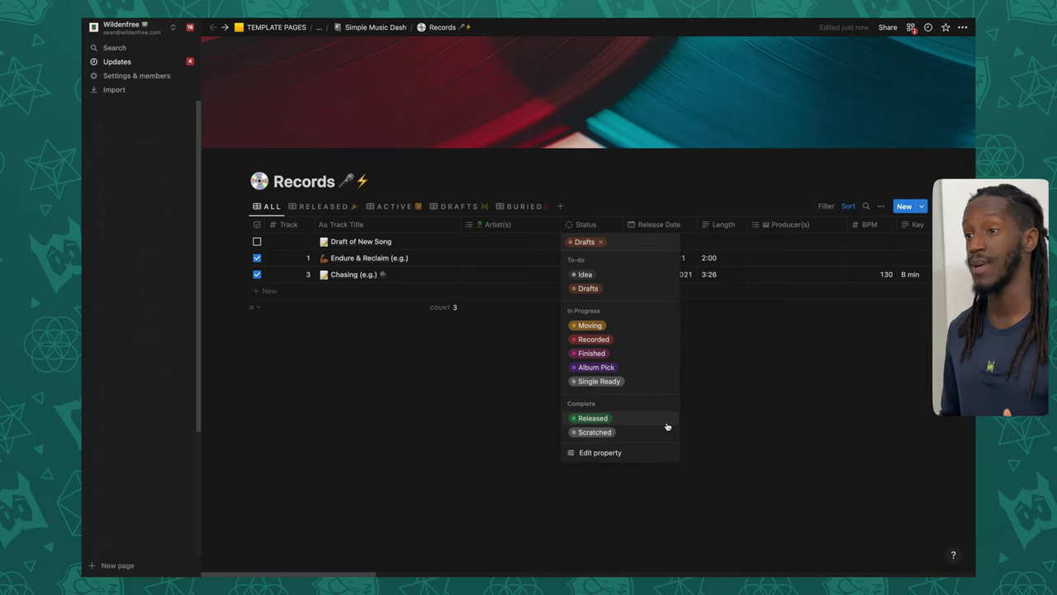
{"action": "key", "text": "Escape"}
{"action": "key", "text": "Right"}
{"action": "key", "text": "Return"}
{"action": "key", "text": "Escape"}
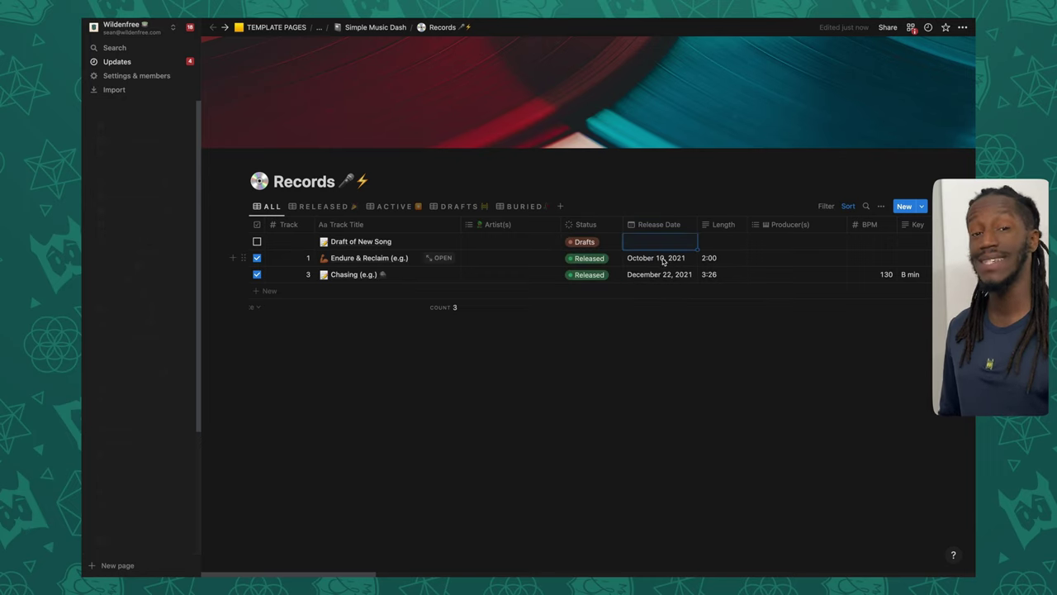
{"action": "left_click", "coordinate": [663, 259]}
{"action": "left_click", "coordinate": [679, 198]}
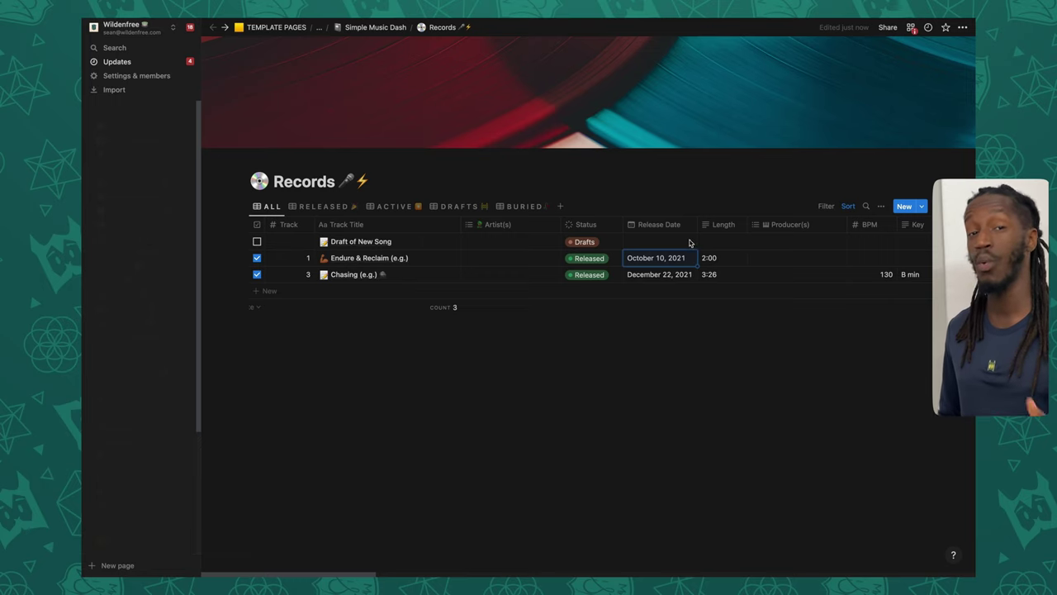
Step: Inspect the Length of Endure & Reclaim and the Producer(s) options of Draft of New Song
{"action": "scroll", "coordinate": [698, 263], "scroll_direction": "right", "scroll_amount": 3}
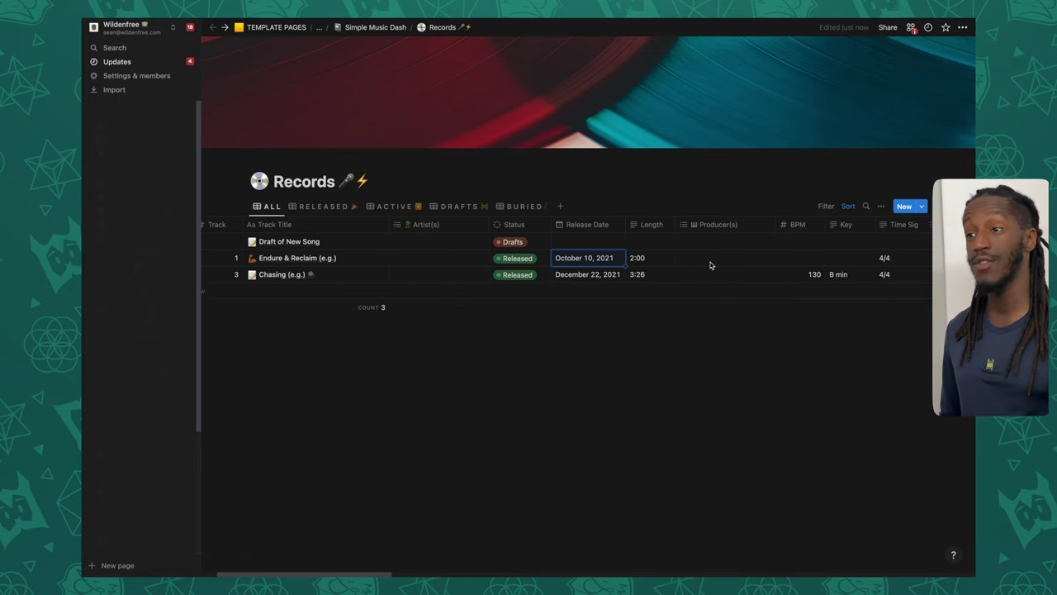
{"action": "left_click", "coordinate": [603, 264]}
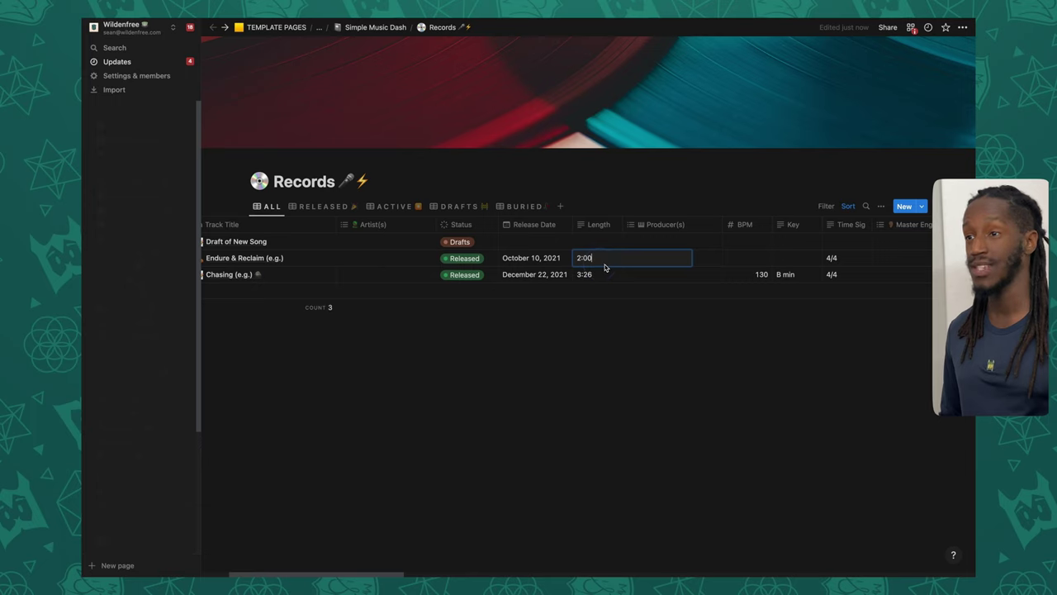
{"action": "left_click", "coordinate": [597, 207]}
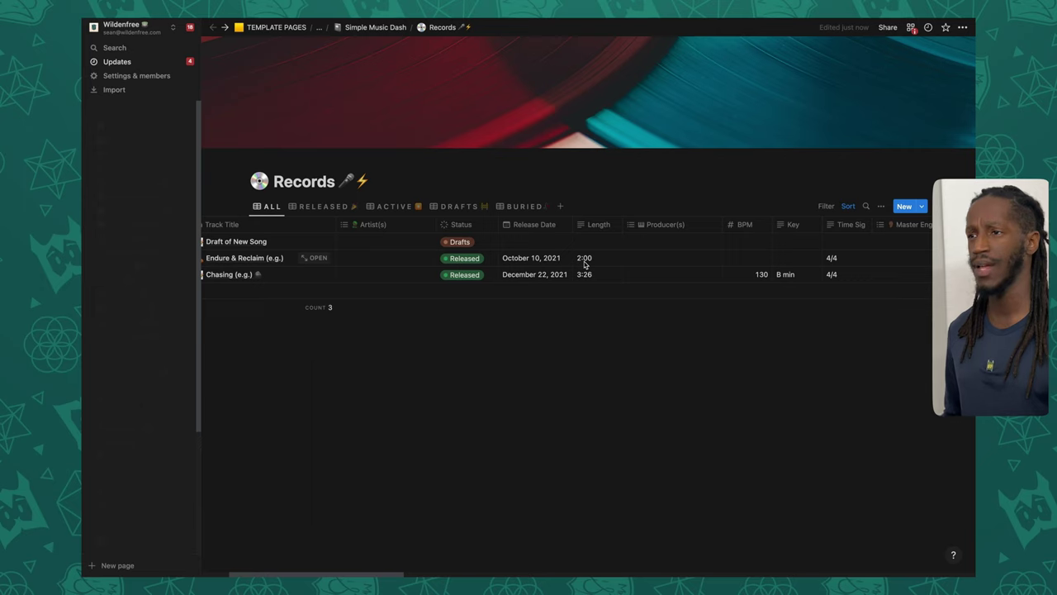
{"action": "left_click", "coordinate": [660, 240]}
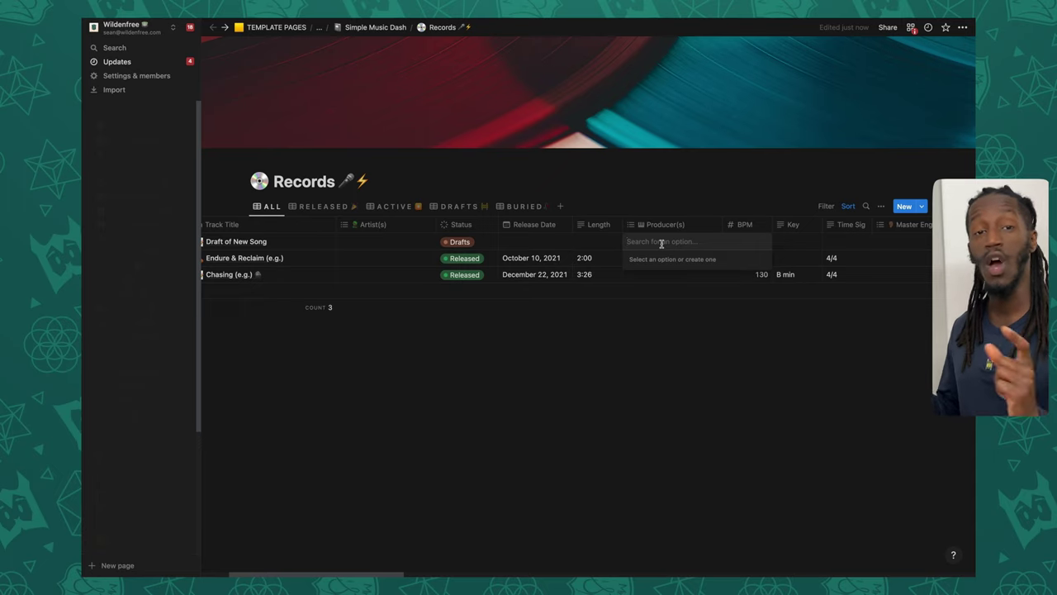
{"action": "key", "text": "Escape"}
Step: Examine the BPM, Key and Time Sig cells of the Chasing track and the Master Engineer cell of the draft song
{"action": "scroll", "coordinate": [726, 259], "scroll_direction": "right", "scroll_amount": 3}
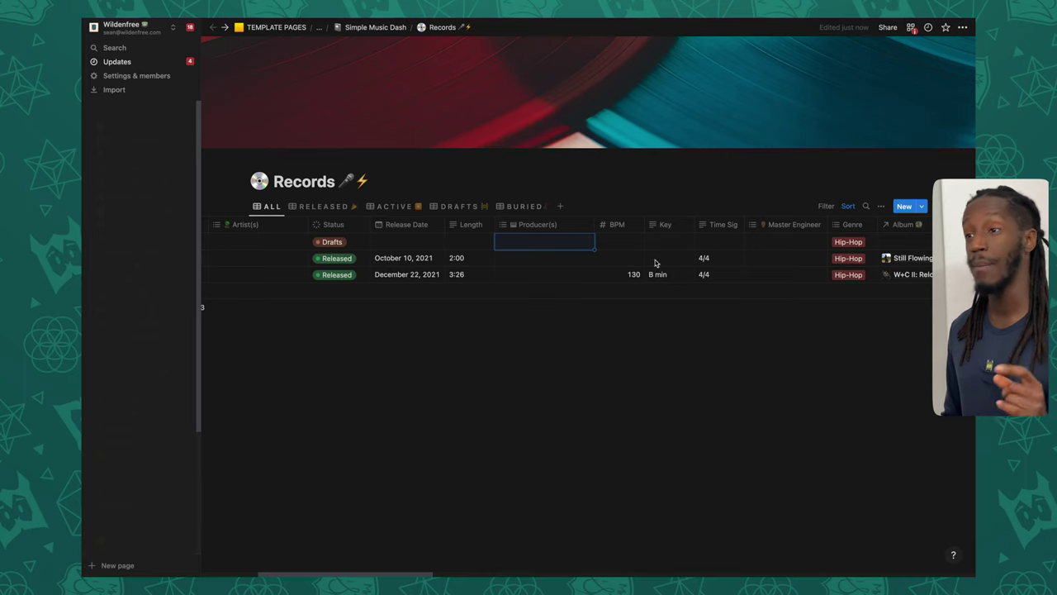
{"action": "left_click", "coordinate": [627, 279]}
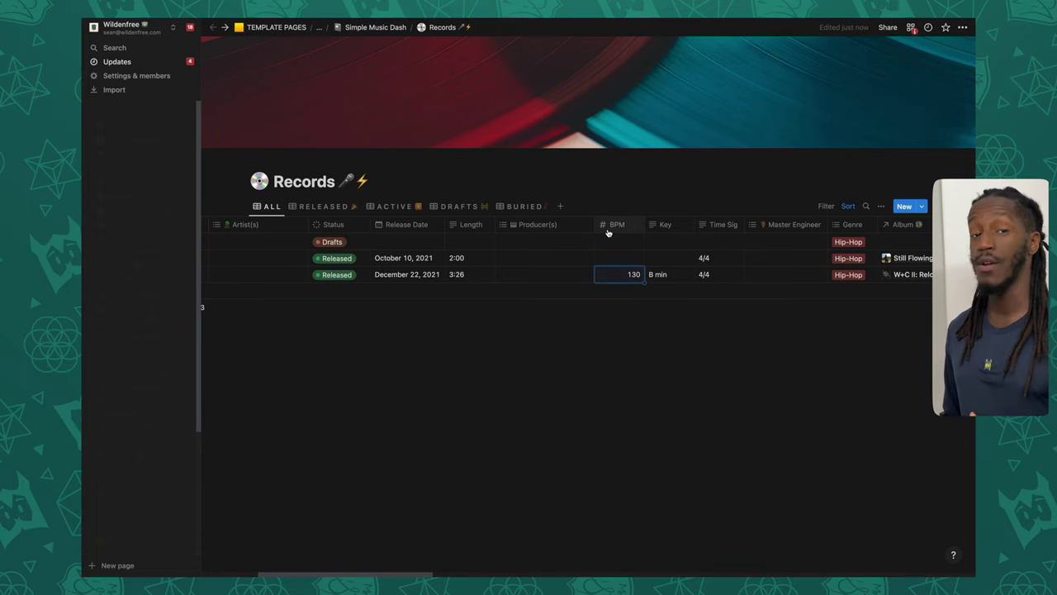
{"action": "key", "text": "Escape"}
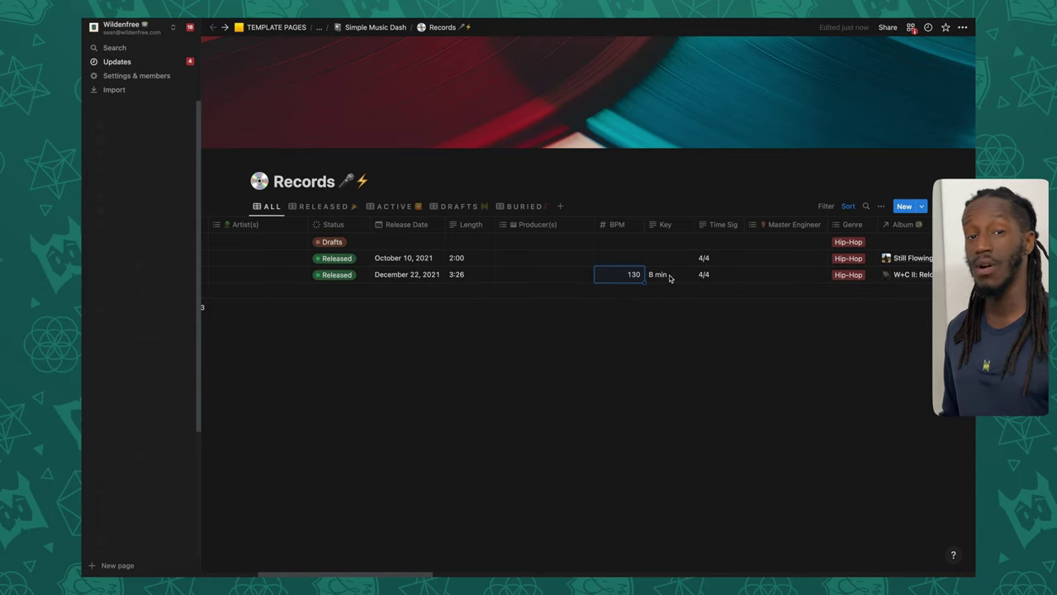
{"action": "key", "text": "Right"}
{"action": "scroll", "coordinate": [613, 269], "scroll_direction": "right", "scroll_amount": 3}
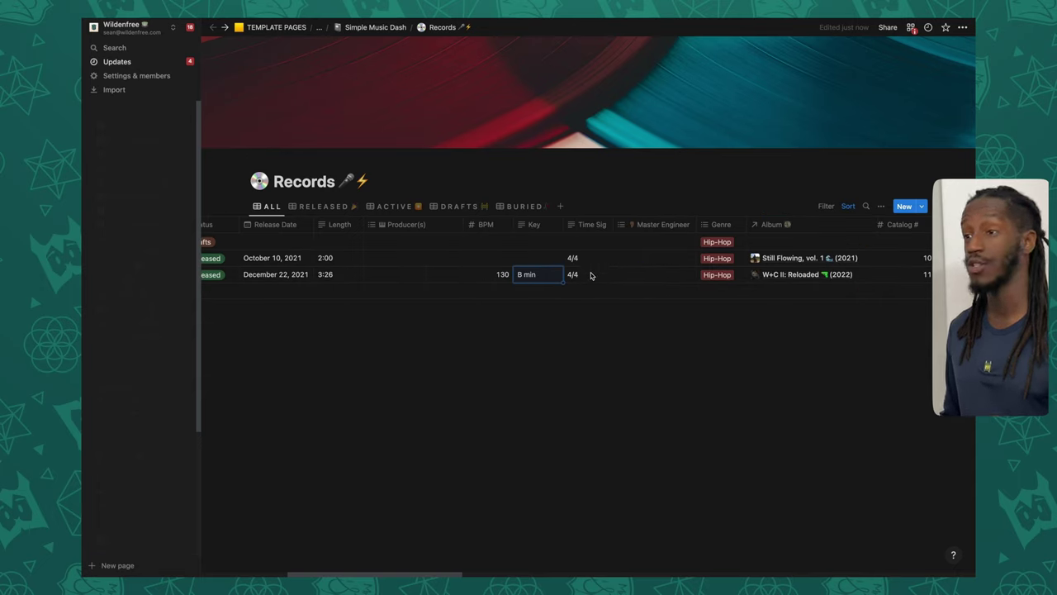
{"action": "key", "text": "Right"}
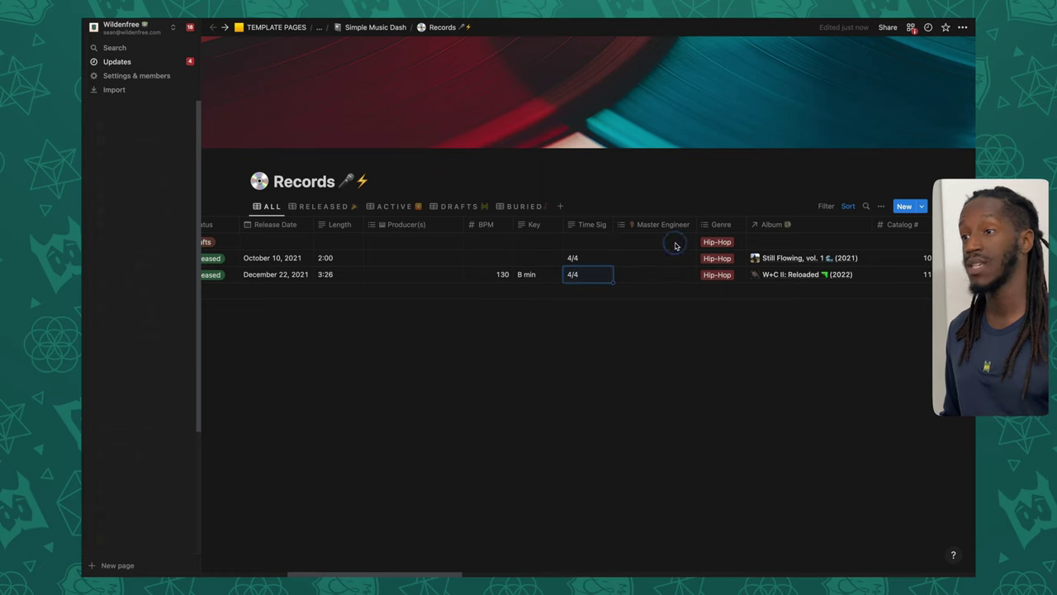
{"action": "left_click", "coordinate": [664, 241]}
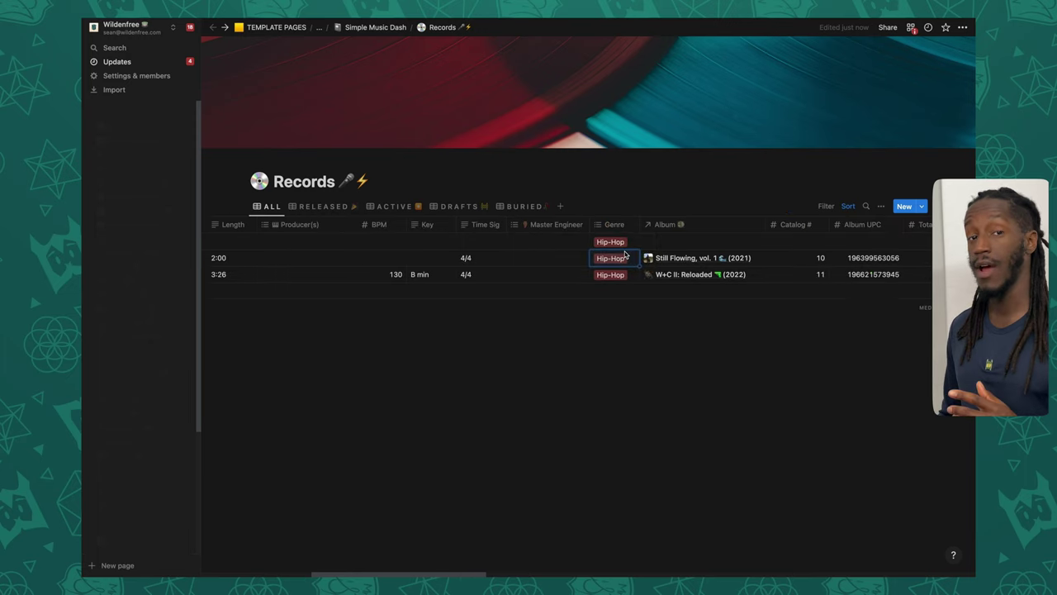
Step: Reorder the Genre options from the Endure & Reclaim track, moving Hip-Hop down the list and R&B/Soul to just below Pop
{"action": "left_click", "coordinate": [624, 257]}
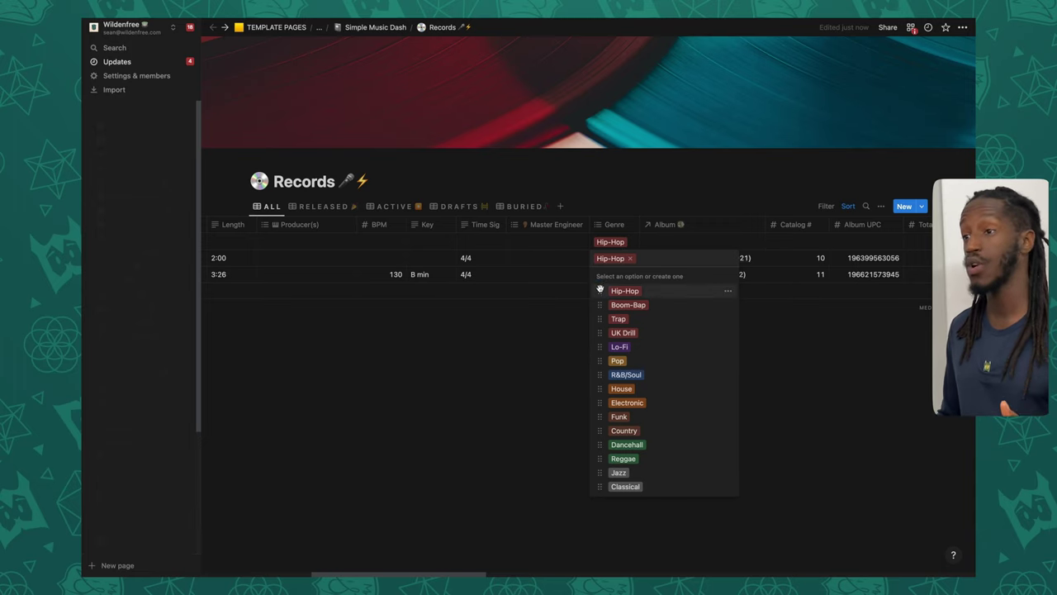
{"action": "mouse_move", "coordinate": [599, 290]}
{"action": "left_mouse_down"}
{"action": "mouse_move", "coordinate": [599, 388]}
{"action": "mouse_move", "coordinate": [599, 291]}
{"action": "left_mouse_up"}
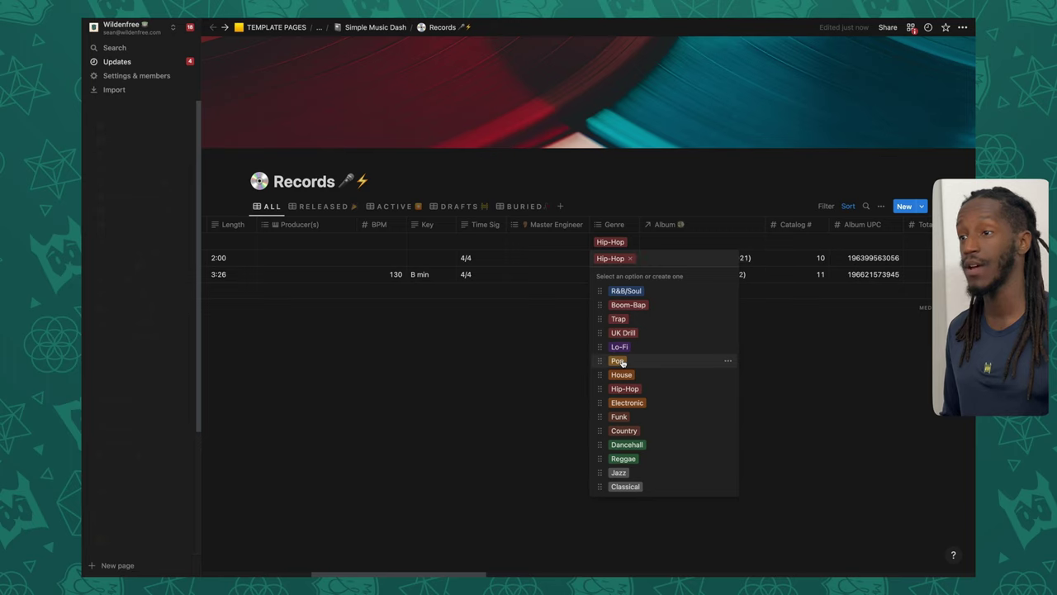
{"action": "key", "text": "super+z"}
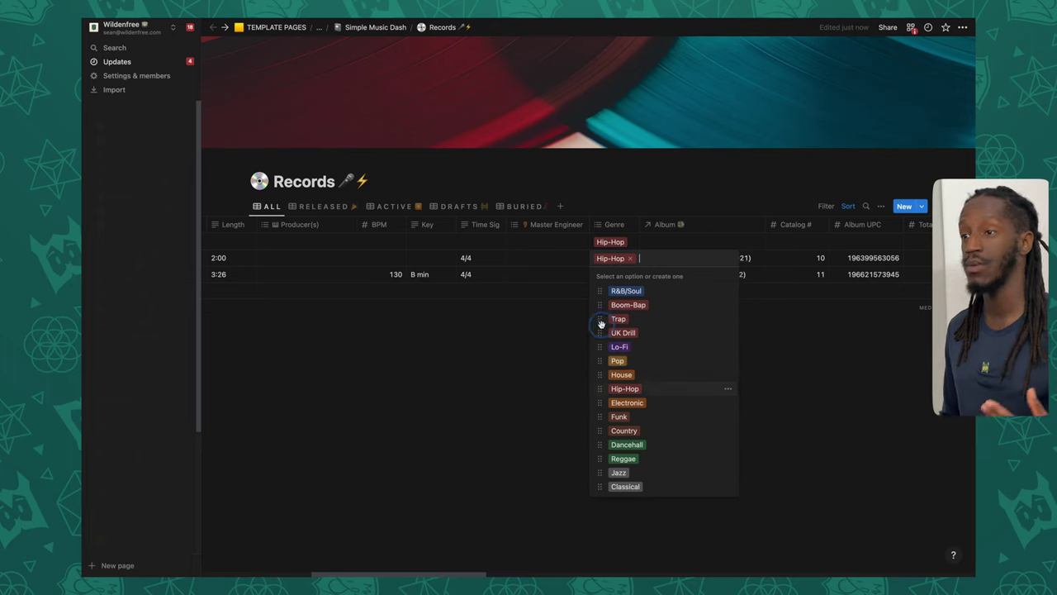
{"action": "key", "text": "super+z"}
{"action": "left_click_drag", "start_coordinate": [600, 291], "coordinate": [610, 366]}
{"action": "key", "text": "Escape"}
Step: View the albums that can be linked to Draft of New Song through the Album relation without selecting one
{"action": "scroll", "coordinate": [723, 254], "scroll_direction": "right", "scroll_amount": 2}
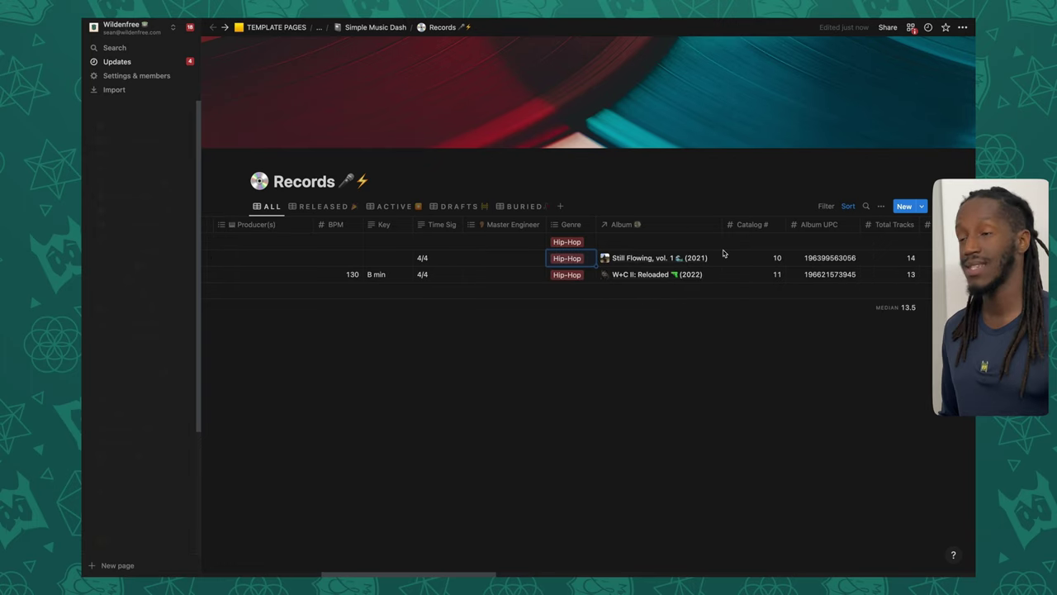
{"action": "scroll", "coordinate": [723, 253], "scroll_direction": "right", "scroll_amount": 2}
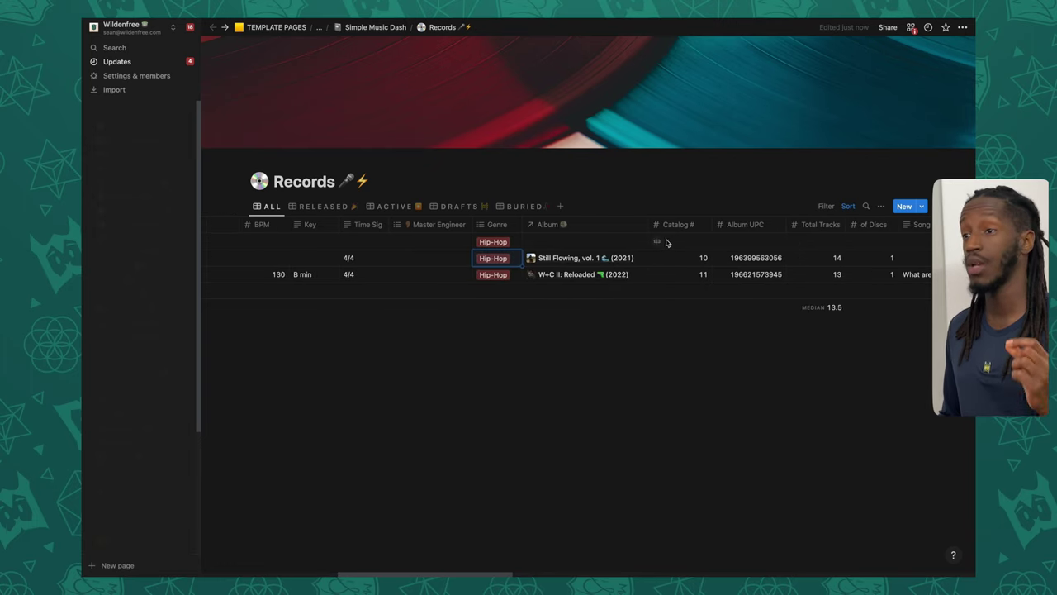
{"action": "left_click", "coordinate": [628, 242]}
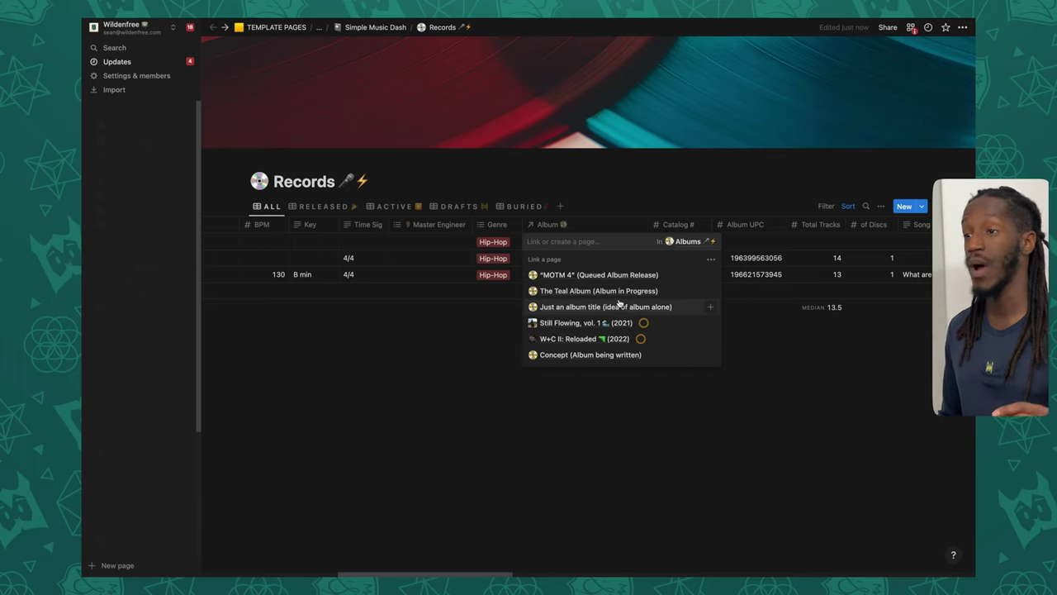
{"action": "left_click", "coordinate": [616, 203]}
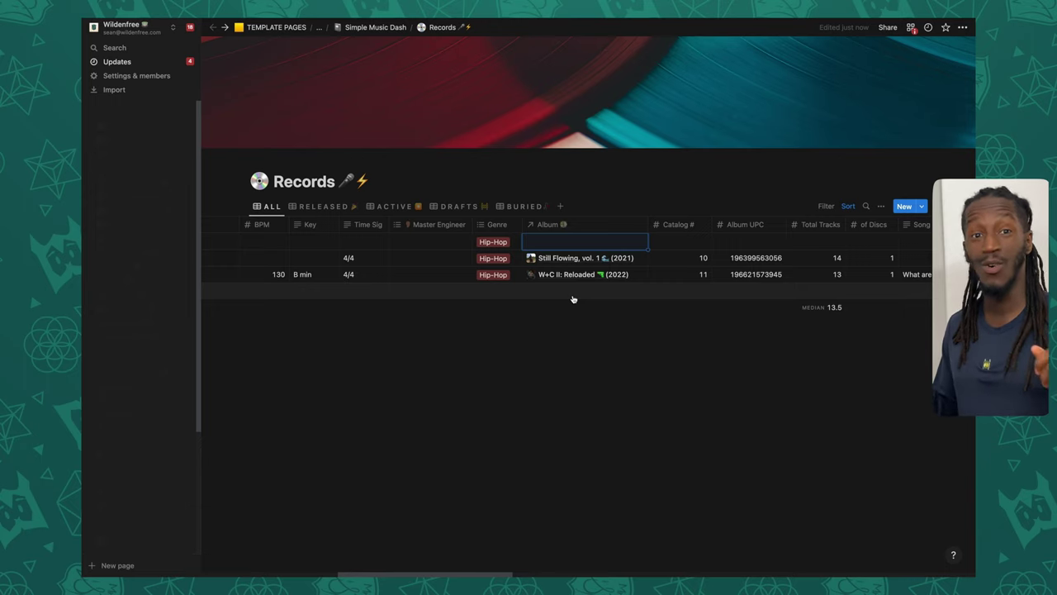
Step: Check the Catalog # values of the two released tracks
{"action": "scroll", "coordinate": [415, 255], "scroll_direction": "right", "scroll_amount": 5}
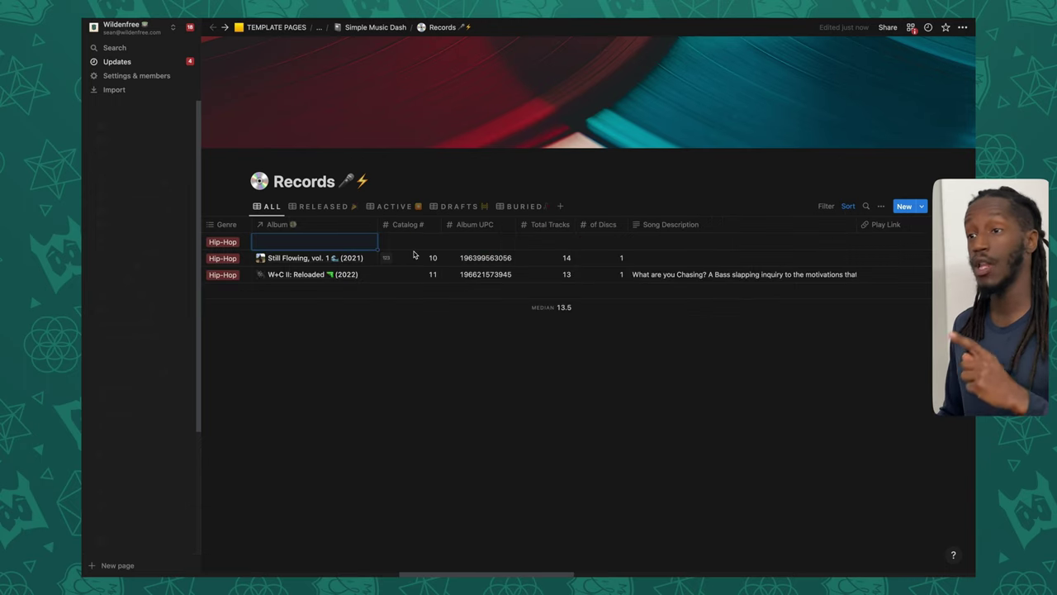
{"action": "left_click", "coordinate": [418, 257]}
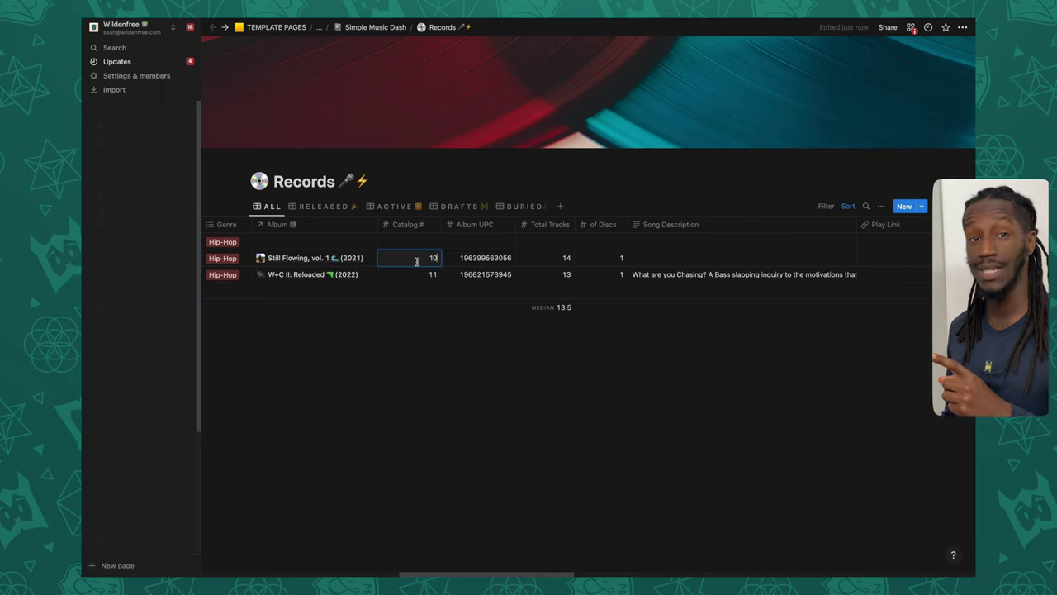
{"action": "key", "text": "Return"}
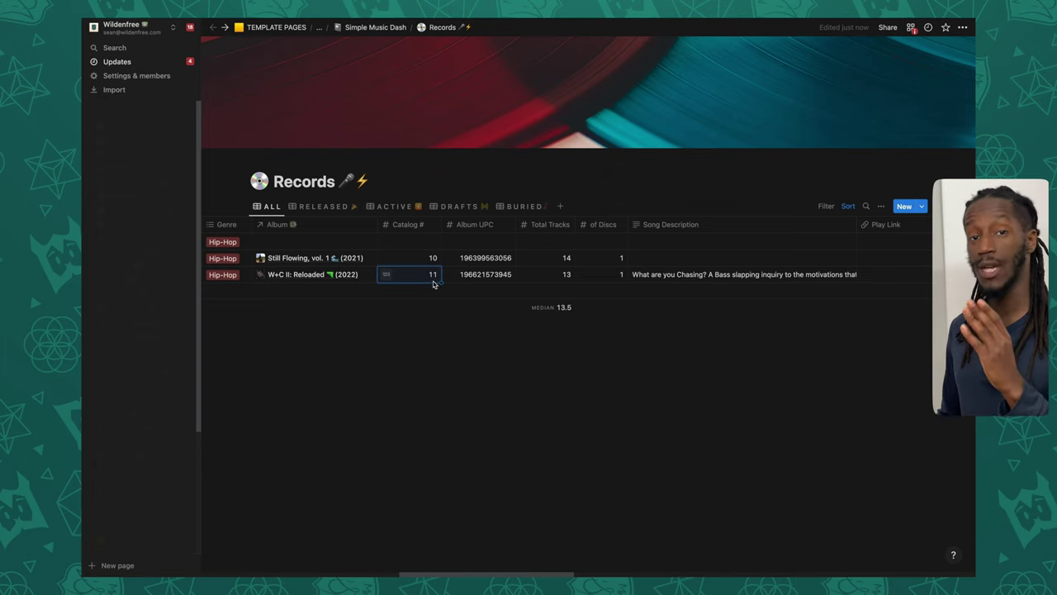
{"action": "left_click", "coordinate": [592, 203]}
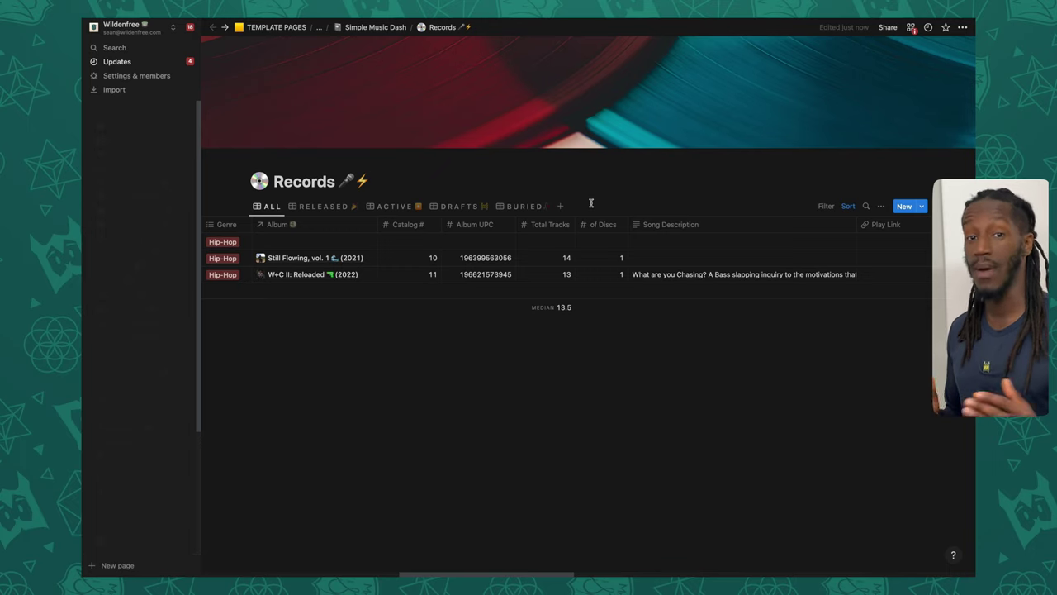
Step: Inspect the Total Tracks and # of Discs cells of the Still Flowing, vol. 1 record
{"action": "left_click", "coordinate": [561, 256]}
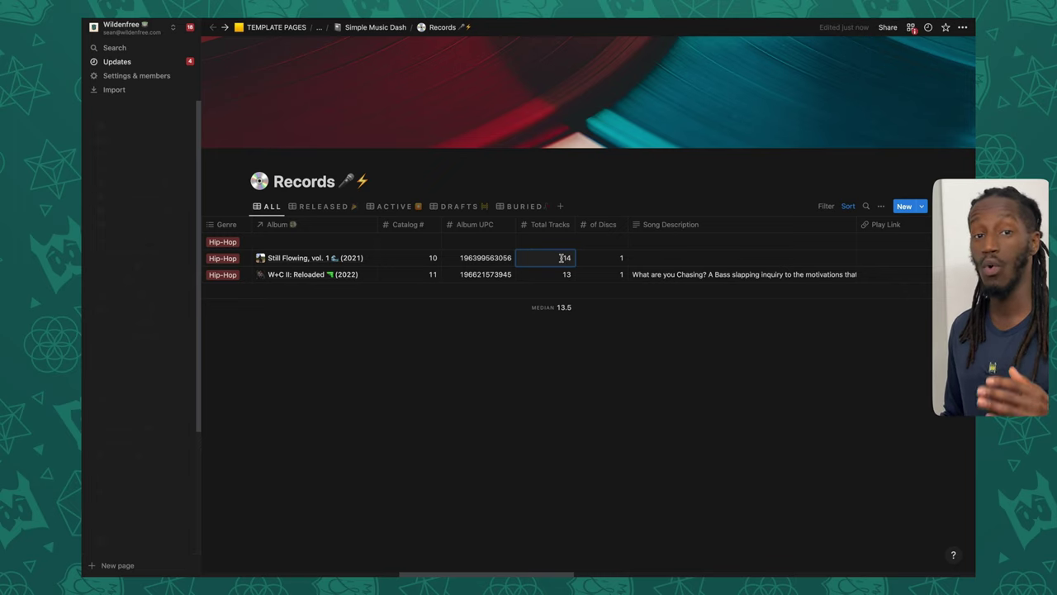
{"action": "left_click", "coordinate": [619, 260]}
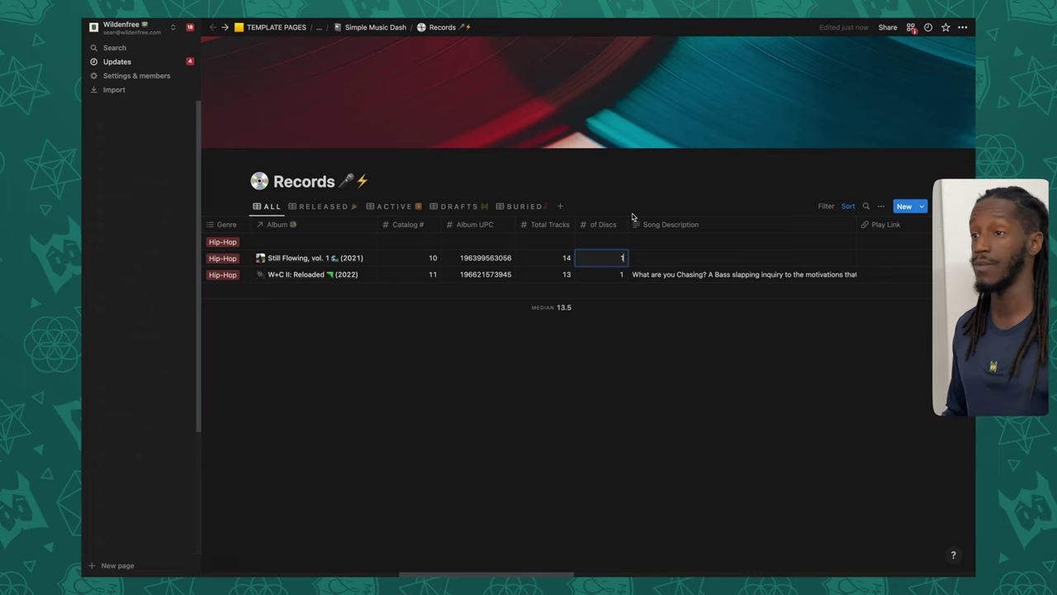
{"action": "key", "text": "Escape"}
Step: Expand the Song Description of the W+C II: Reloaded record to read its full text
{"action": "key", "text": "Down"}
{"action": "key", "text": "Right"}
{"action": "key", "text": "Return"}
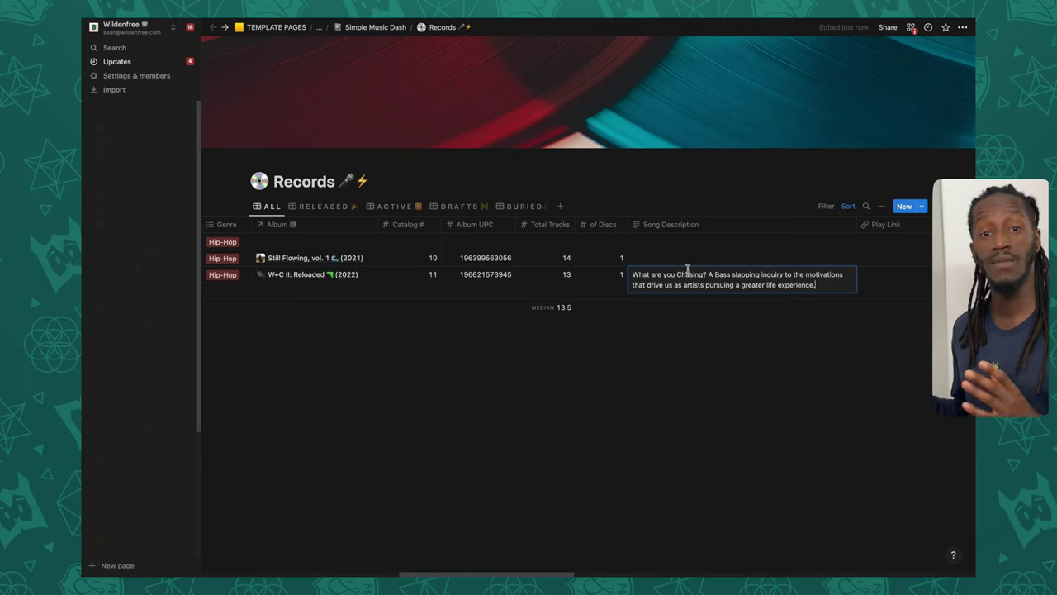
{"action": "key", "text": "super+shift+v"}
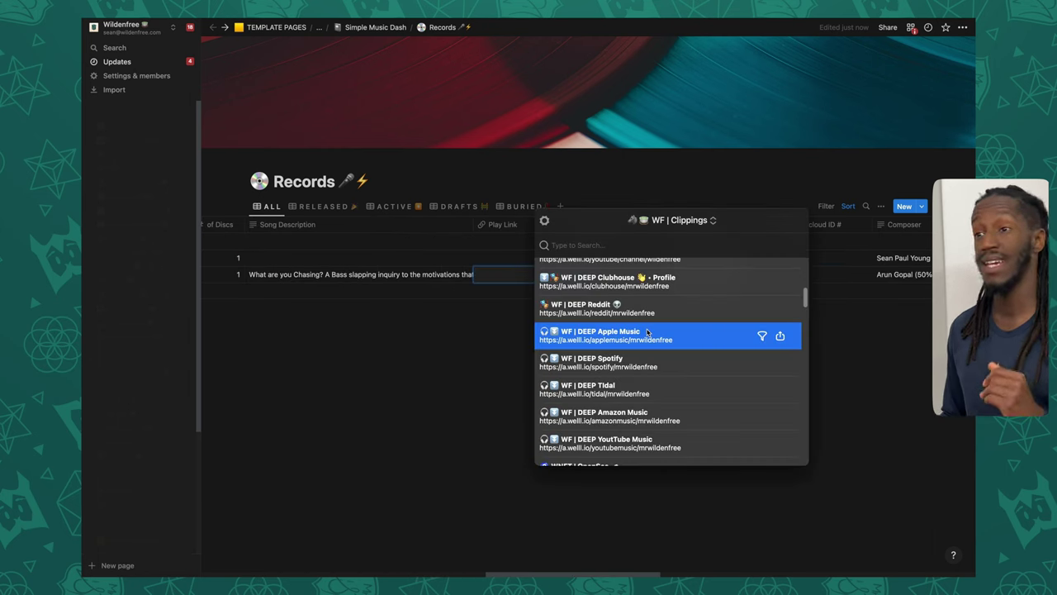
{"action": "type", "text": "https://a.welll.io/applemusic/mrwildenfree"}
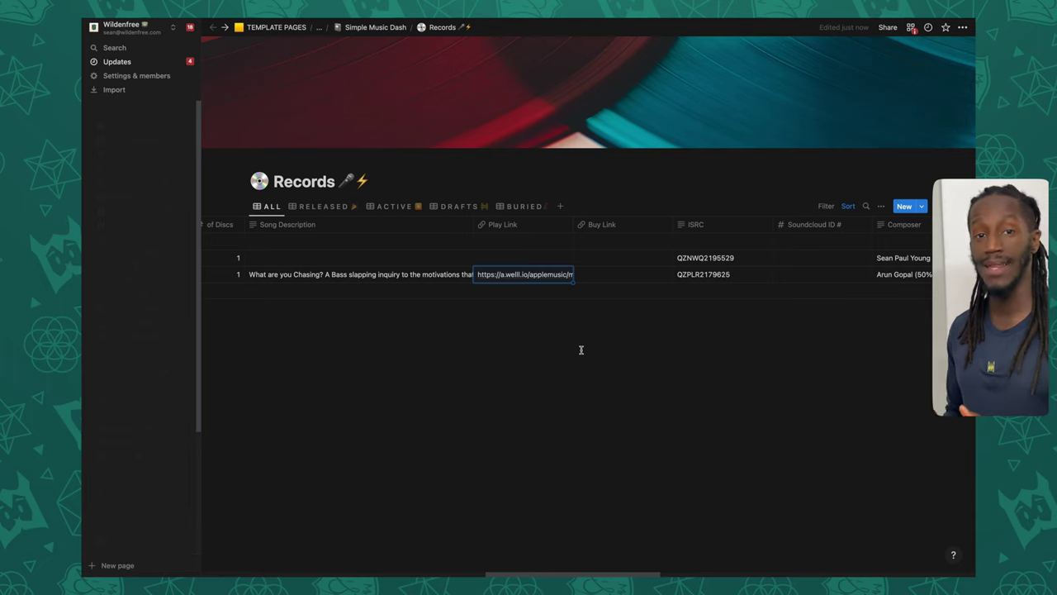
{"action": "key", "text": "Right"}
{"action": "type", "text": "https://a.welll.io/amazonmusic"}
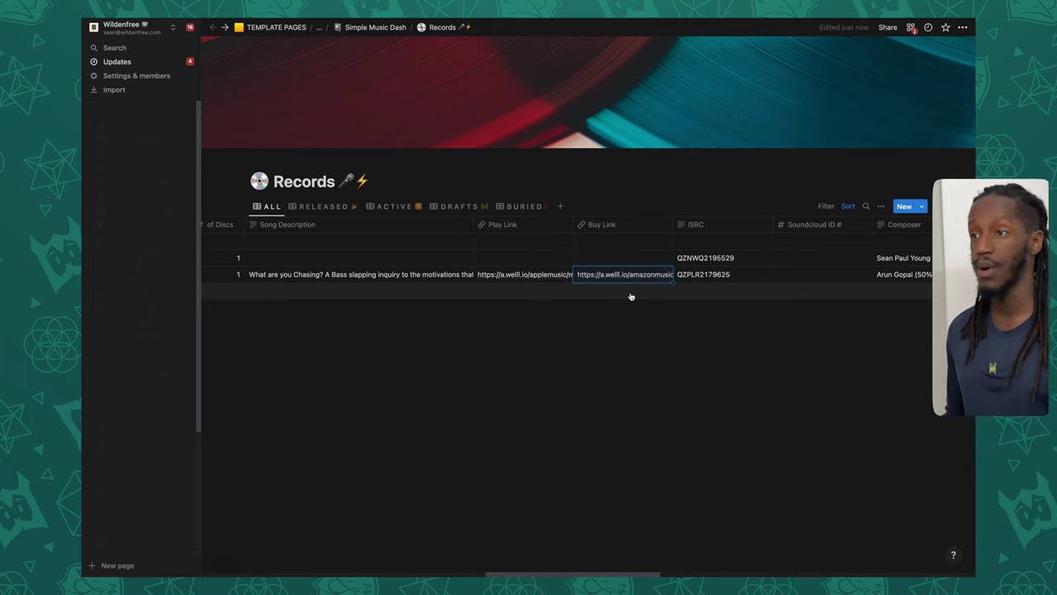
Step: Check the ISRC values of the released tracks and the Soundcloud ID # cell of the W+C II: Reloaded record
{"action": "scroll", "coordinate": [642, 271], "scroll_direction": "right", "scroll_amount": 2}
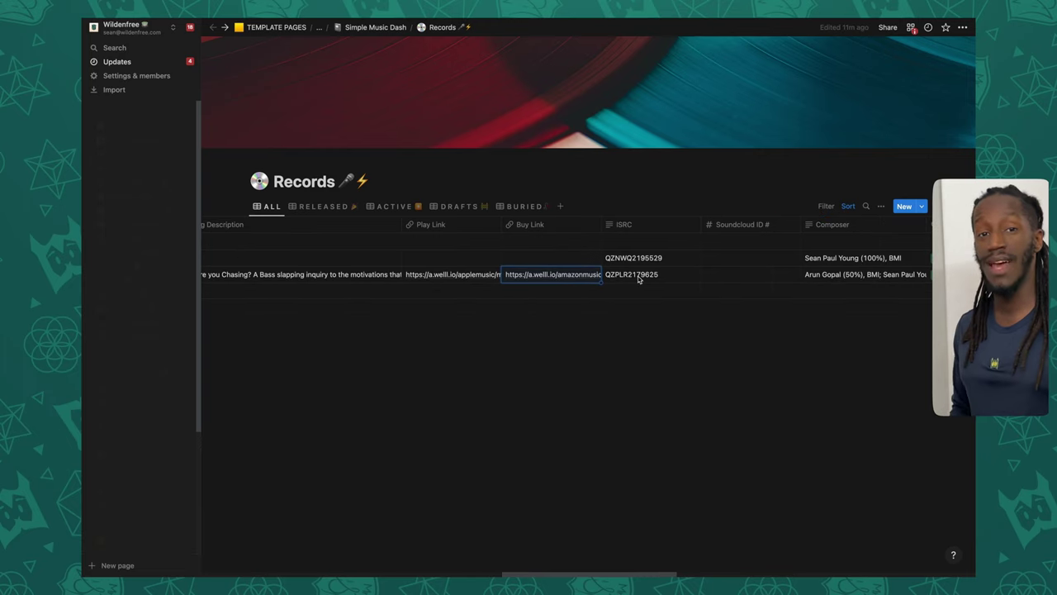
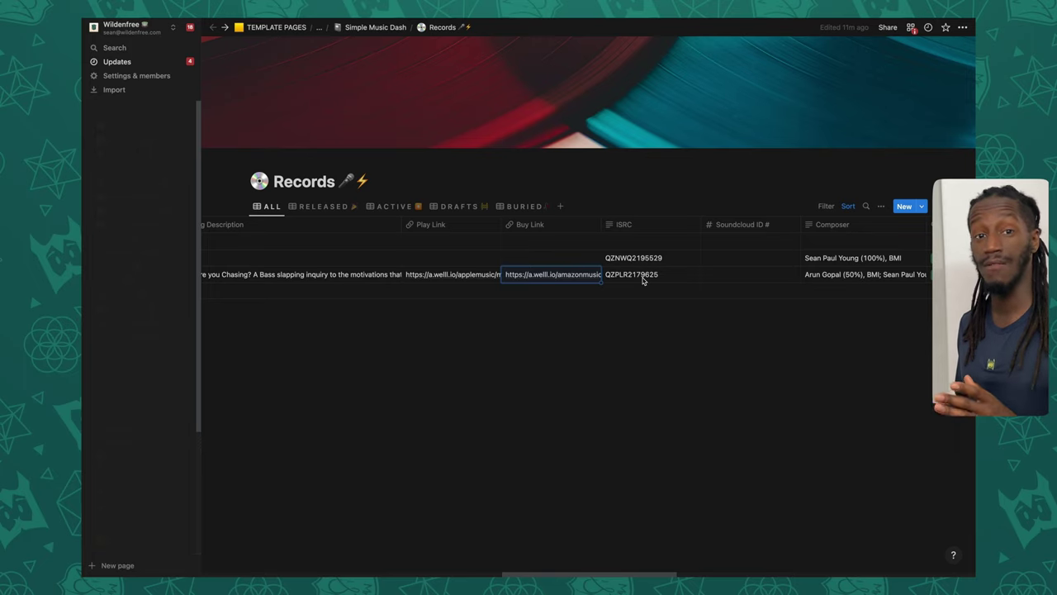
{"action": "scroll", "coordinate": [643, 281], "scroll_direction": "right", "scroll_amount": 5}
{"action": "left_click", "coordinate": [566, 276]}
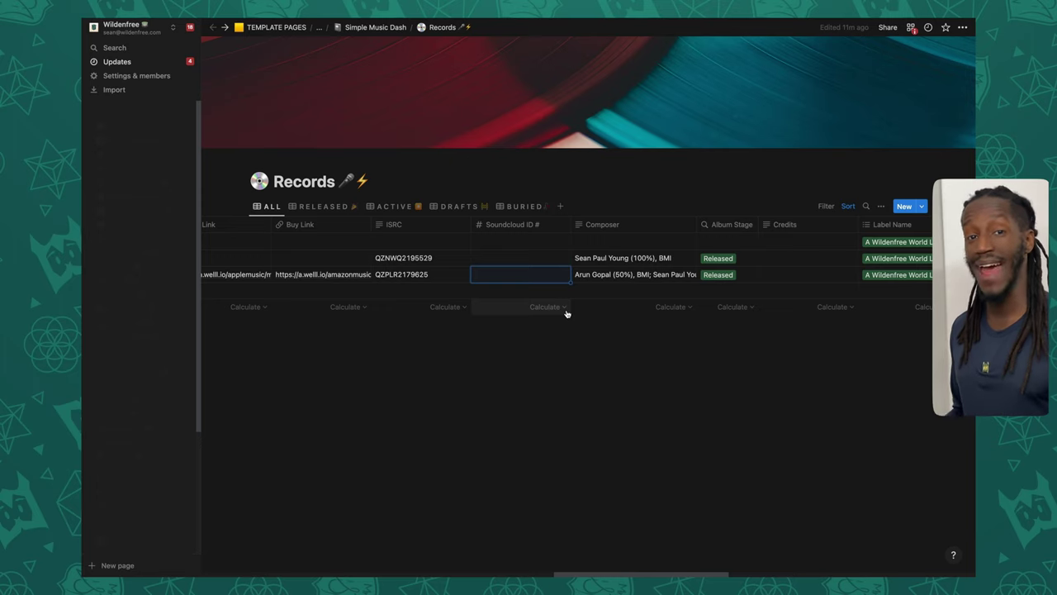
Step: Widen the Composer column to fit its longest entry and inspect the composer splits of both released tracks
{"action": "left_click_drag", "start_coordinate": [698, 224], "coordinate": [708, 223]}
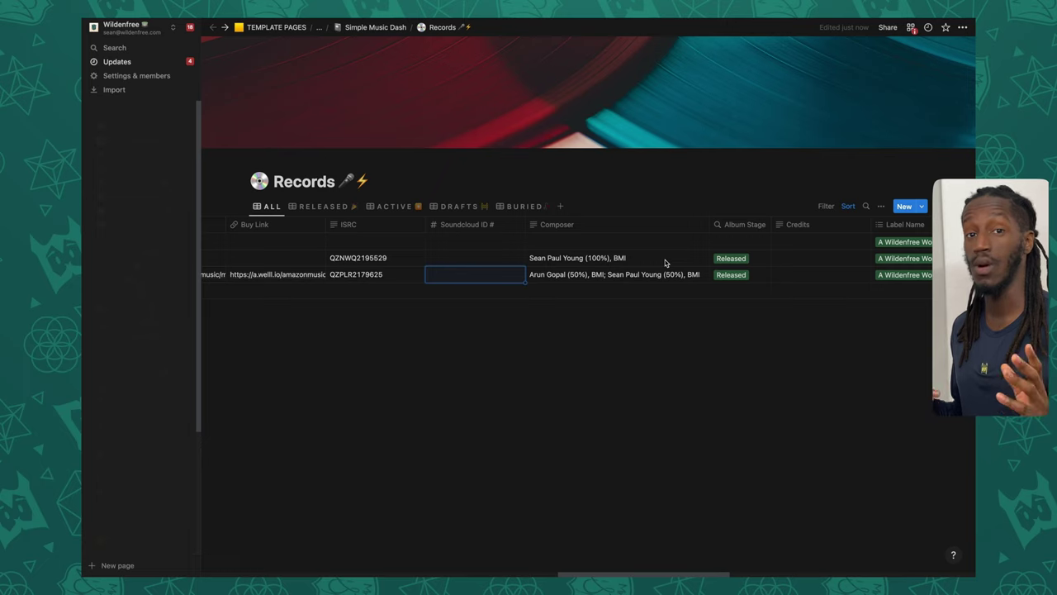
{"action": "left_click", "coordinate": [689, 261]}
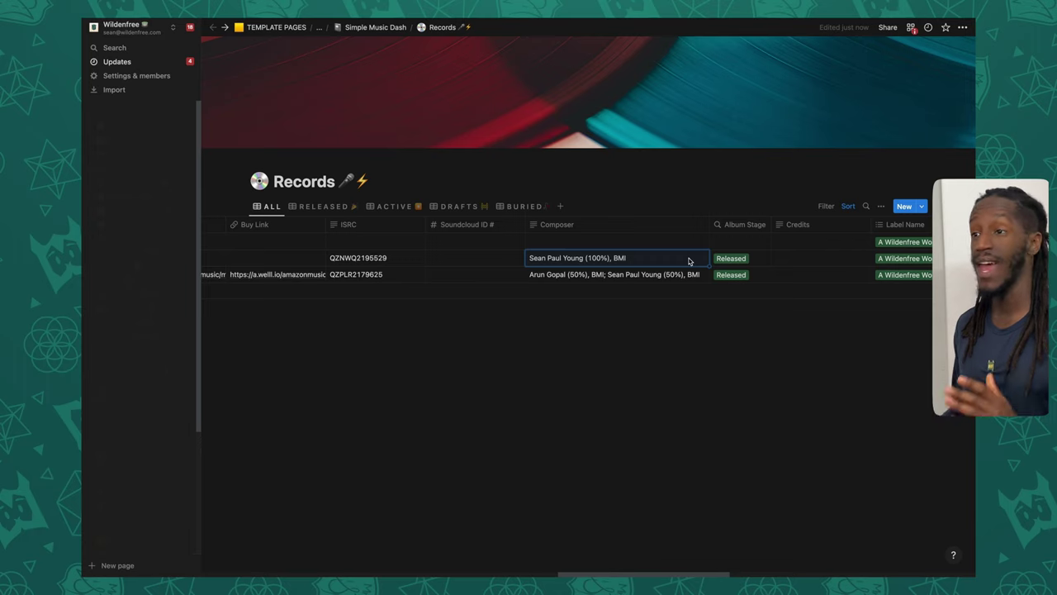
{"action": "left_click", "coordinate": [694, 274]}
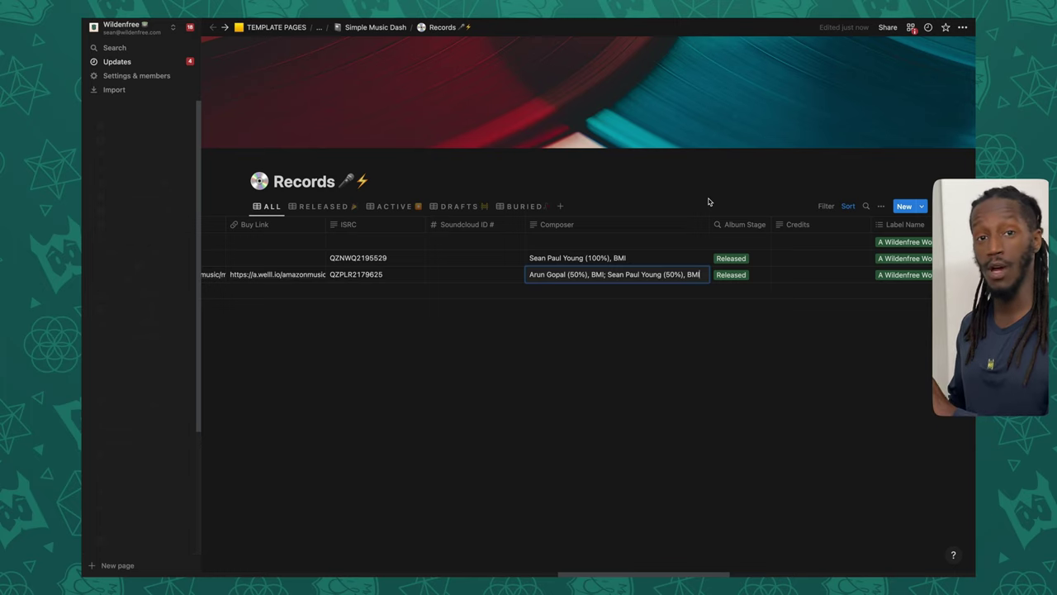
{"action": "left_click", "coordinate": [659, 320]}
Step: Review the Album Stage column and inspect the Credits cell of the draft record
{"action": "scroll", "coordinate": [625, 257], "scroll_direction": "right", "scroll_amount": 3}
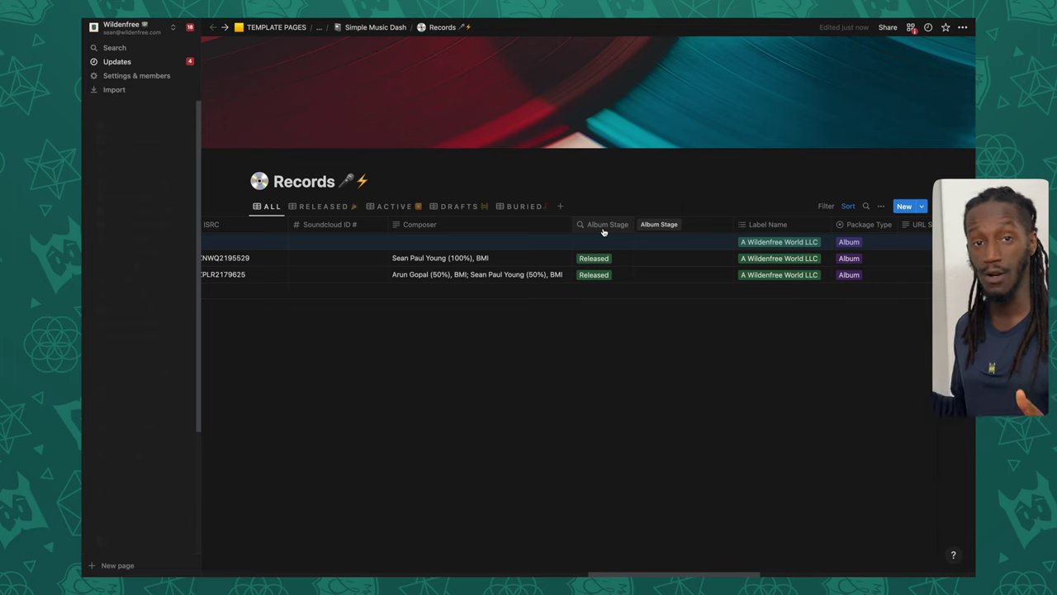
{"action": "scroll", "coordinate": [611, 239], "scroll_direction": "right", "scroll_amount": 2}
{"action": "left_click", "coordinate": [625, 242]}
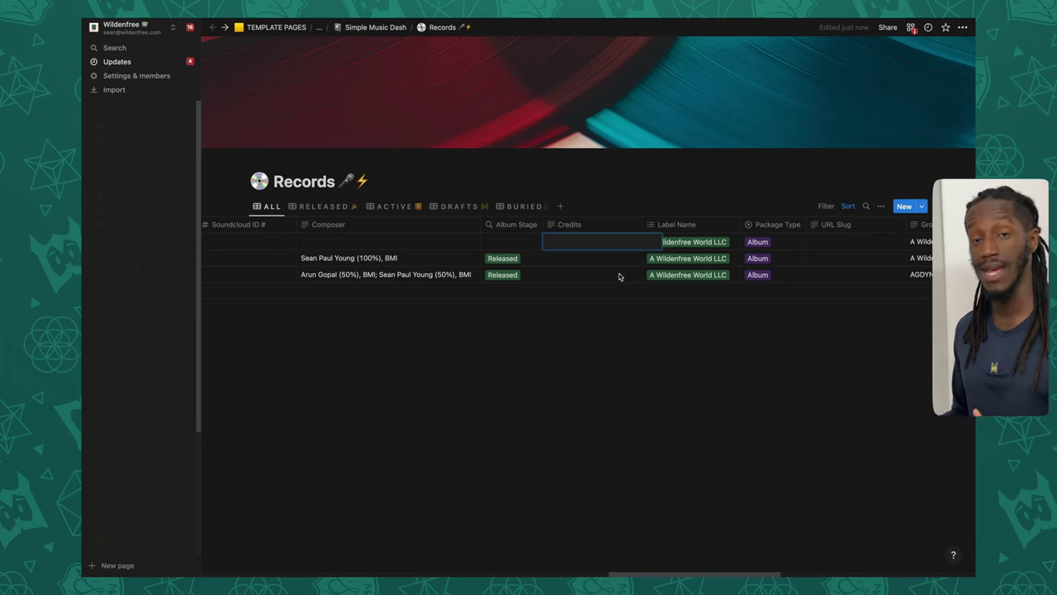
{"action": "scroll", "coordinate": [619, 277], "scroll_direction": "right", "scroll_amount": 2}
Step: View the Package Type options available for the draft record without changing its selection
{"action": "left_click", "coordinate": [640, 256]}
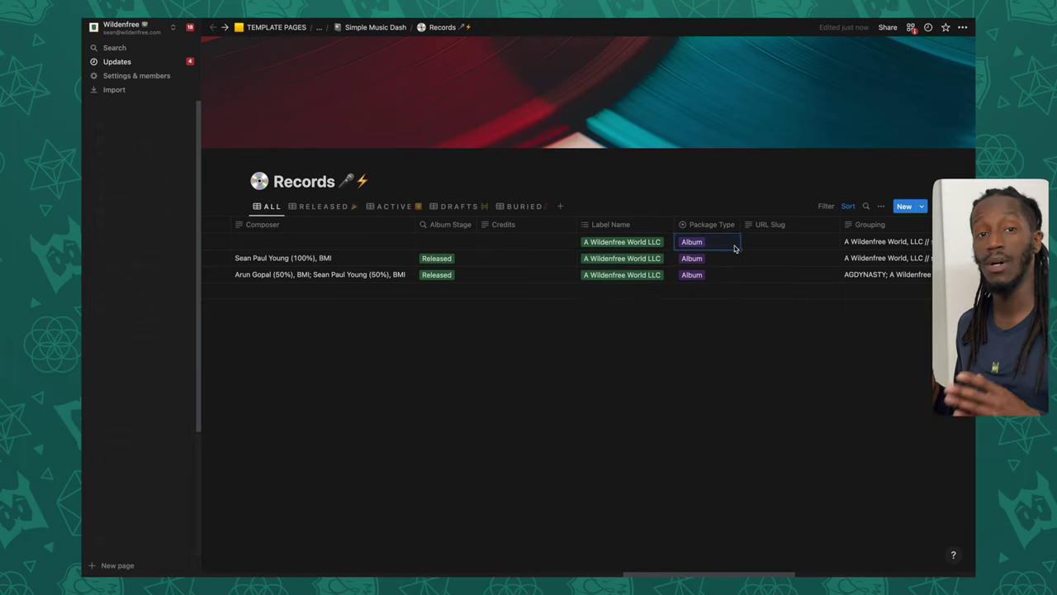
{"action": "left_click", "coordinate": [732, 242]}
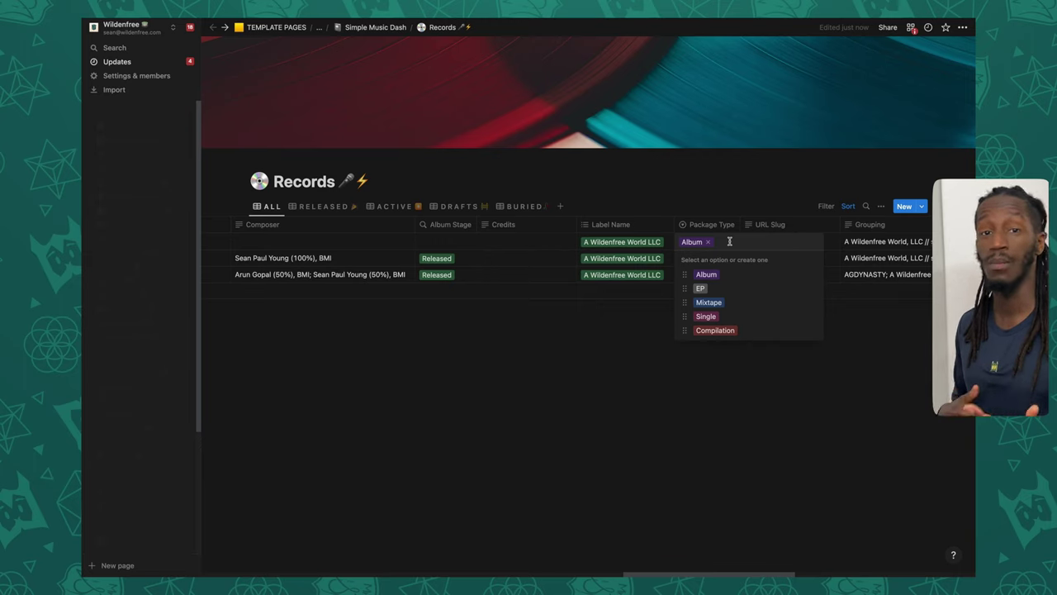
{"action": "key", "text": "Tab"}
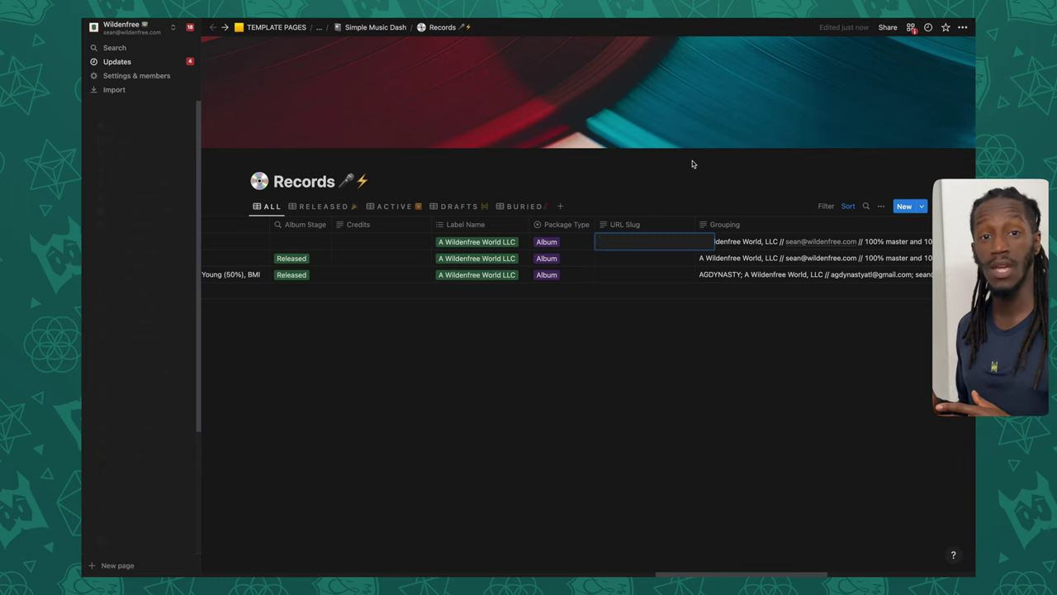
Step: Try the example slug /song-name in the draft record's URL Slug cell and clear it again
{"action": "scroll", "coordinate": [730, 234], "scroll_direction": "right", "scroll_amount": 1}
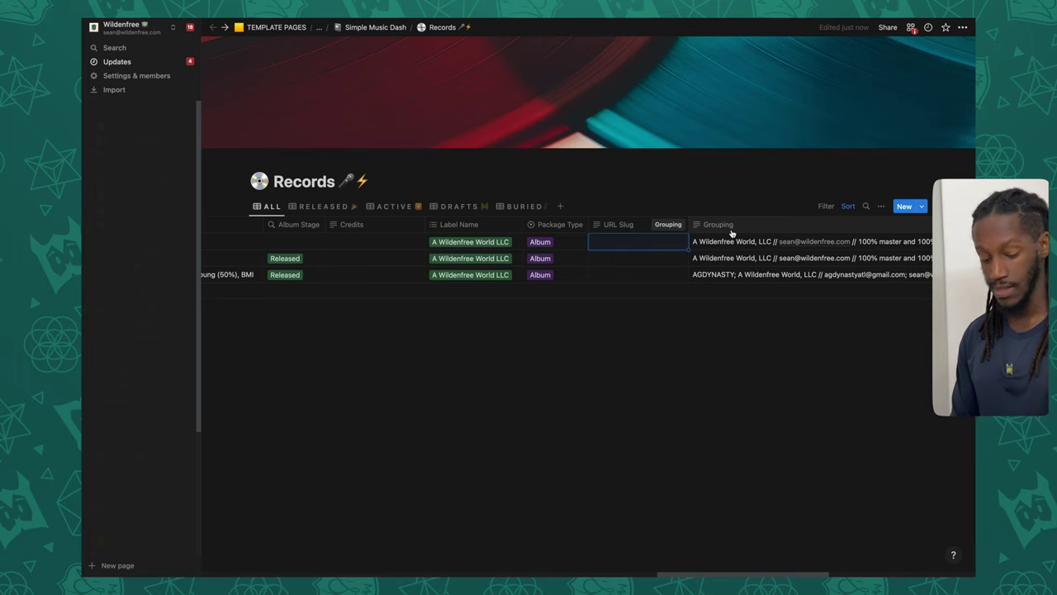
{"action": "type", "text": "/song-name"}
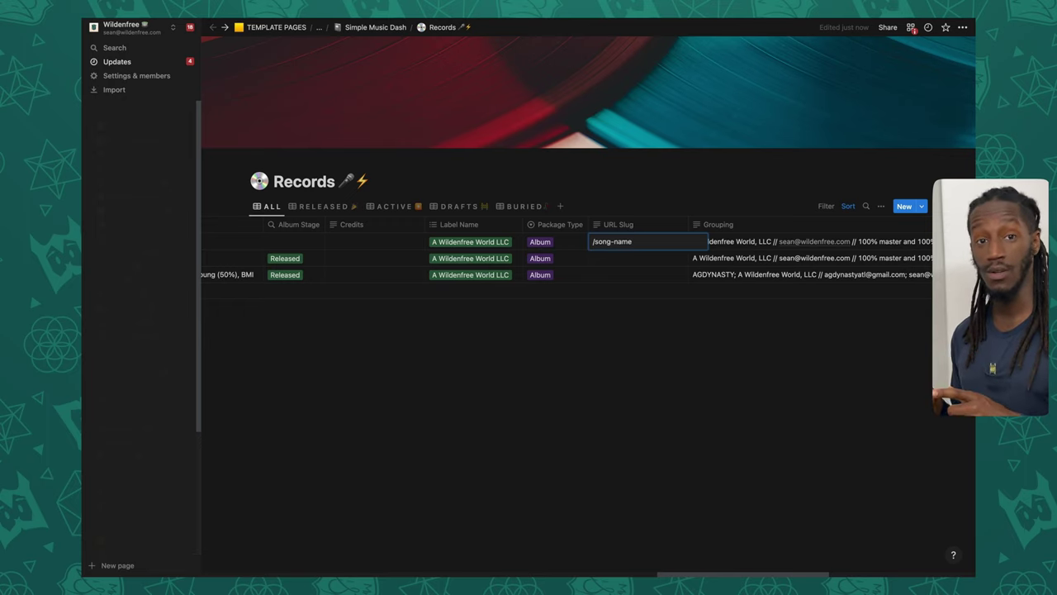
{"action": "key", "text": "super+a"}
{"action": "key", "text": "BackSpace"}
{"action": "key", "text": "Escape"}
Step: Review the Grouping and Additional Remarks columns, and view the file options of the + Link(s) property without attaching anything
{"action": "scroll", "coordinate": [789, 219], "scroll_direction": "right", "scroll_amount": 5}
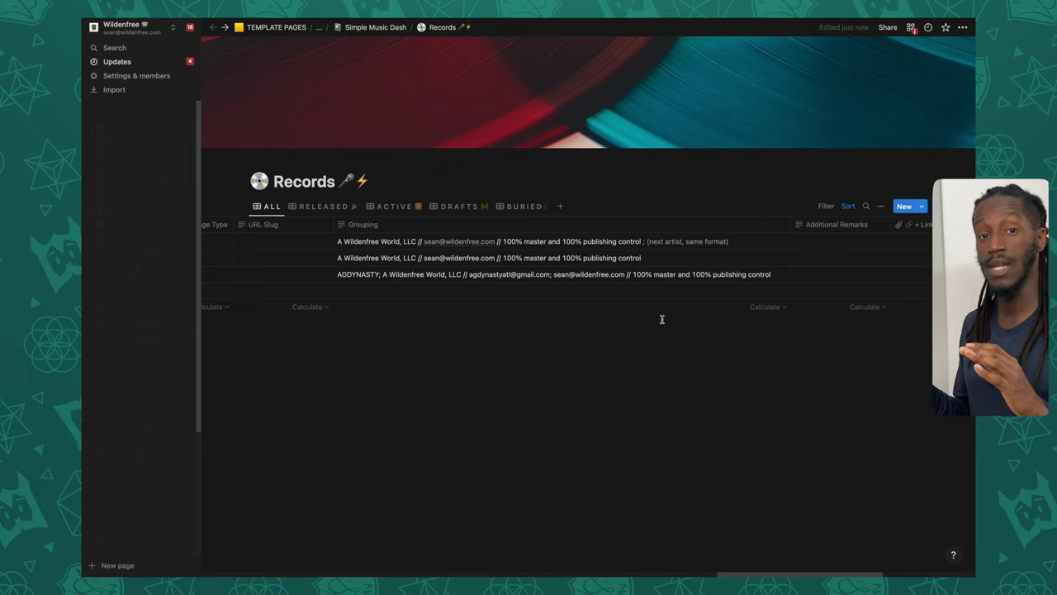
{"action": "scroll", "coordinate": [694, 281], "scroll_direction": "right", "scroll_amount": 5}
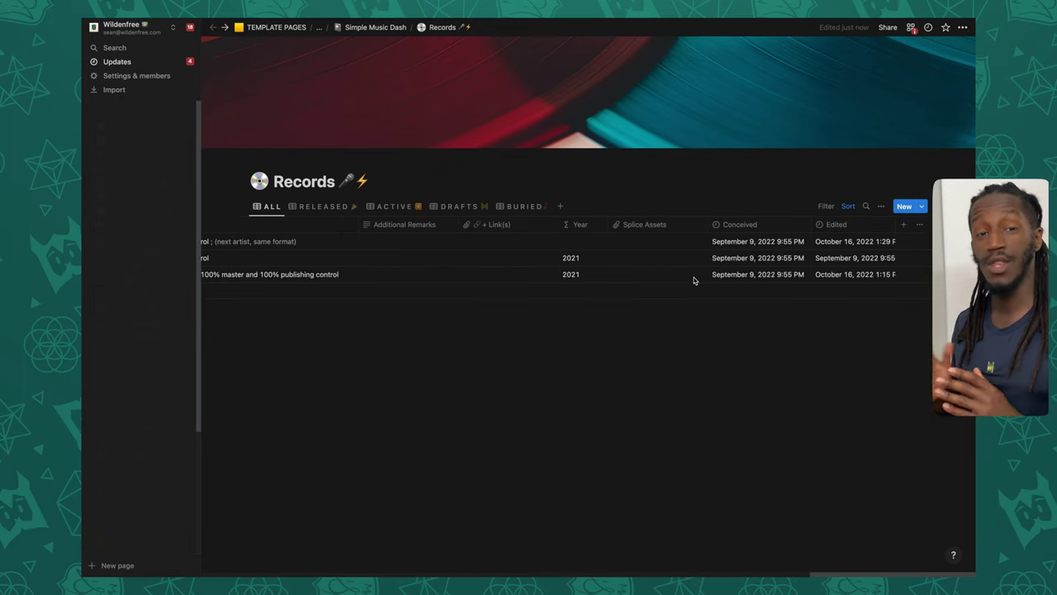
{"action": "left_click", "coordinate": [434, 246]}
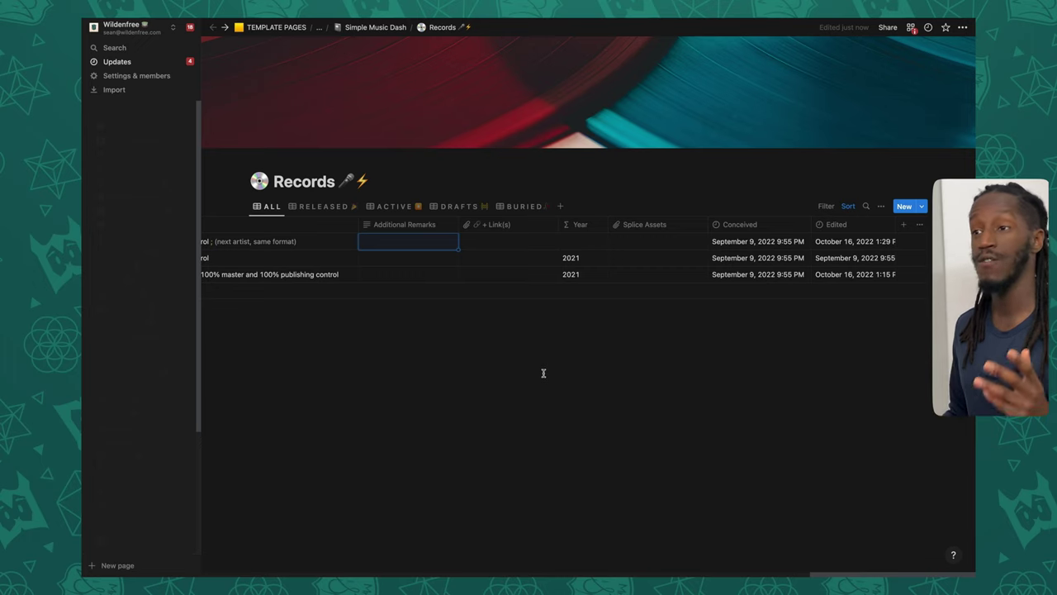
{"action": "left_click", "coordinate": [541, 258]}
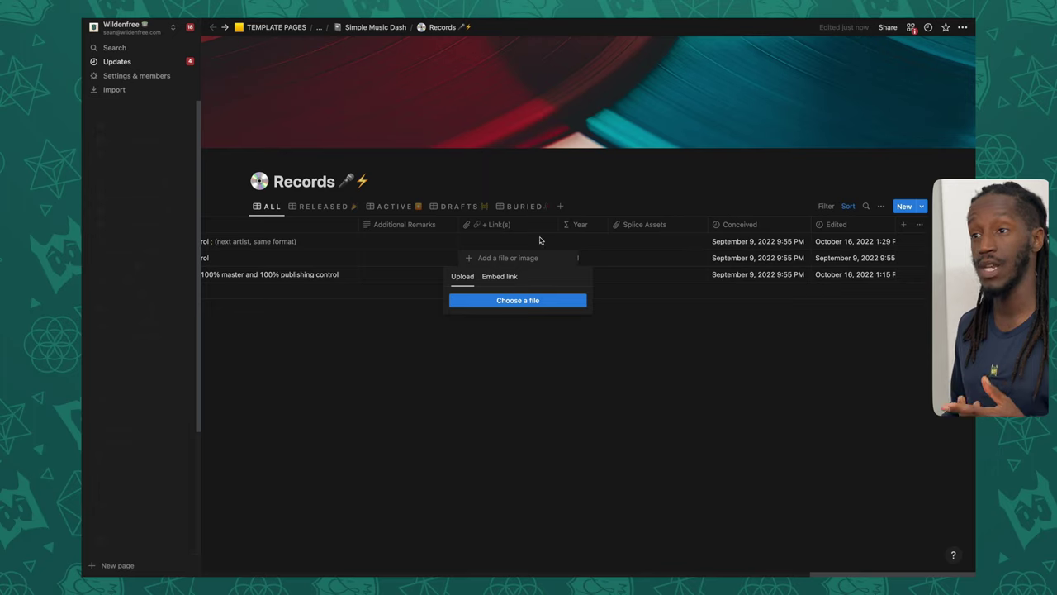
{"action": "key", "text": "Escape"}
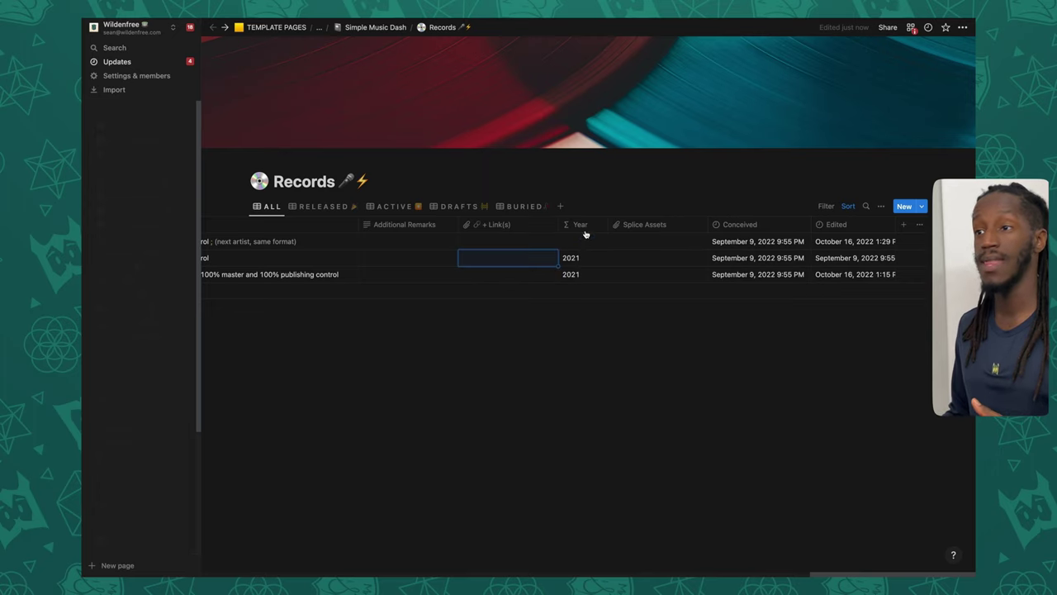
Step: View the formula behind the Year property without changing it
{"action": "left_click", "coordinate": [583, 225]}
{"action": "left_click", "coordinate": [602, 189]}
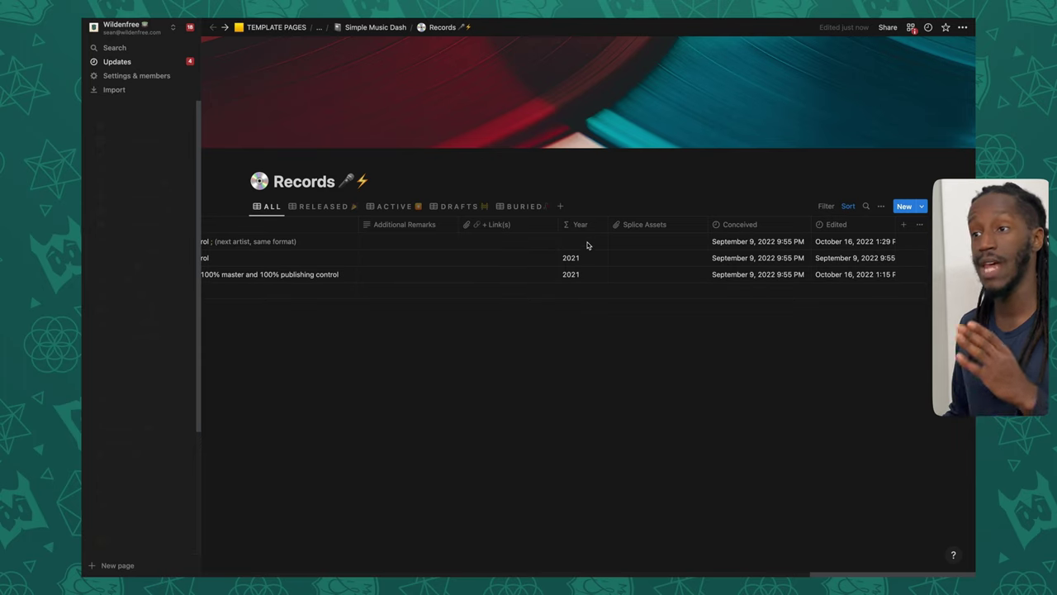
{"action": "left_click", "coordinate": [586, 240]}
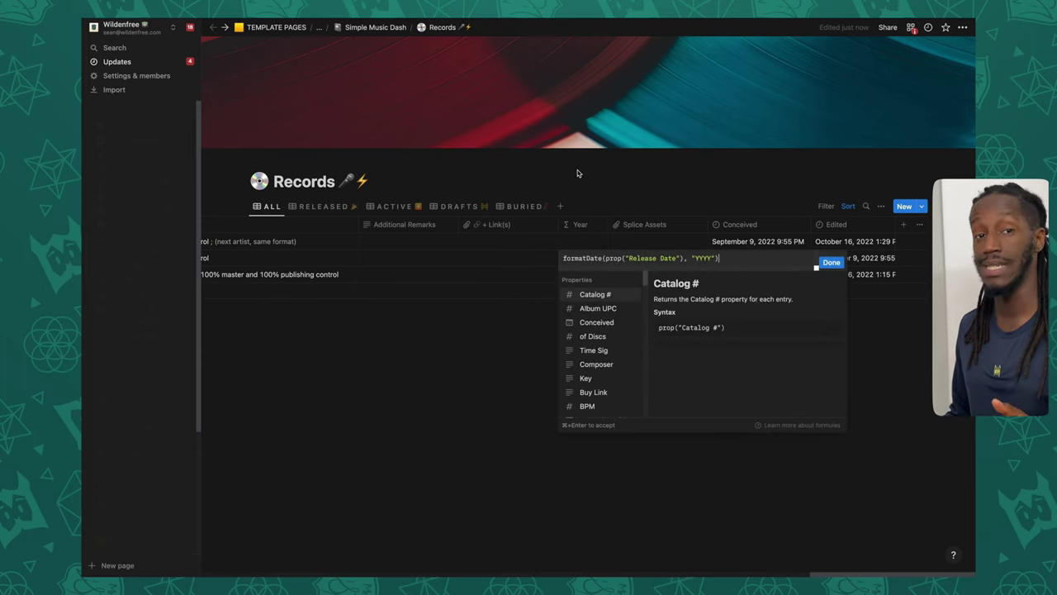
Step: Rename the Splice Assets property to Sample Assets and open the file attachment options of its cell in the draft record
{"action": "left_click", "coordinate": [668, 223]}
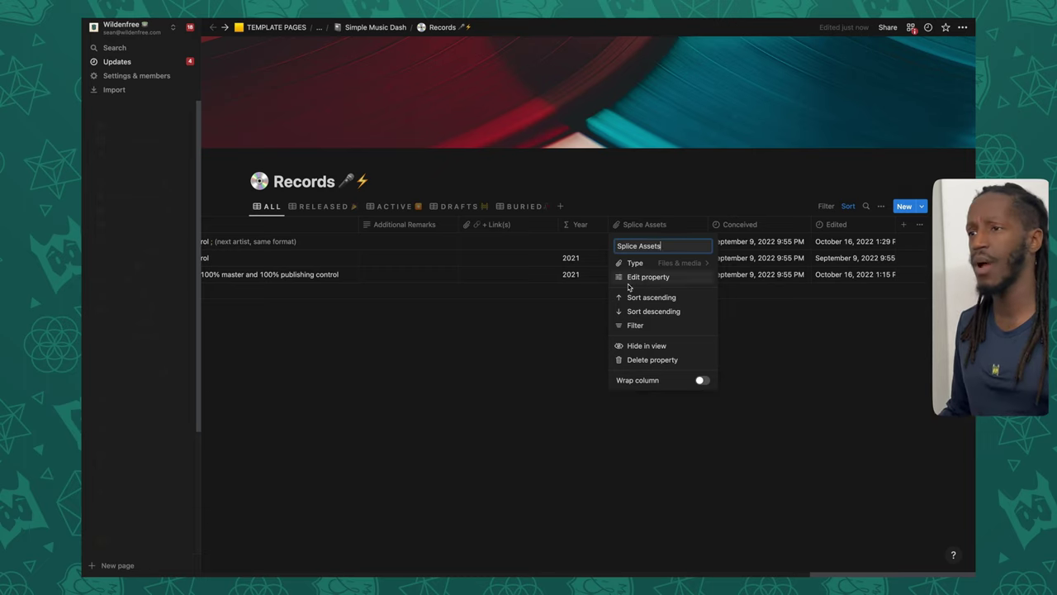
{"action": "left_click", "coordinate": [622, 245]}
{"action": "double_click", "coordinate": [628, 245]}
{"action": "type", "text": "Sample"}
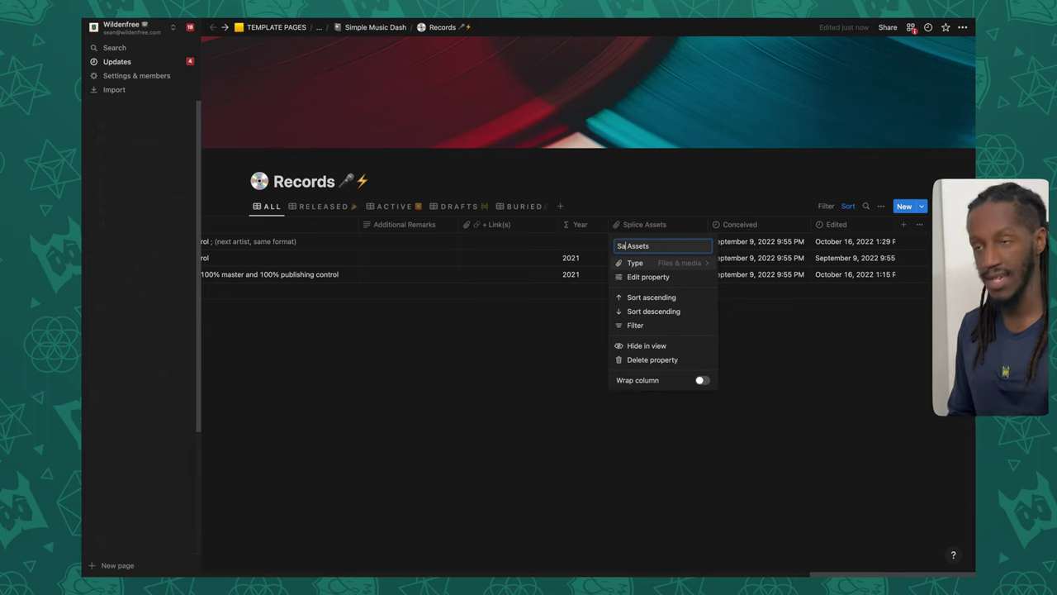
{"action": "key", "text": "Return"}
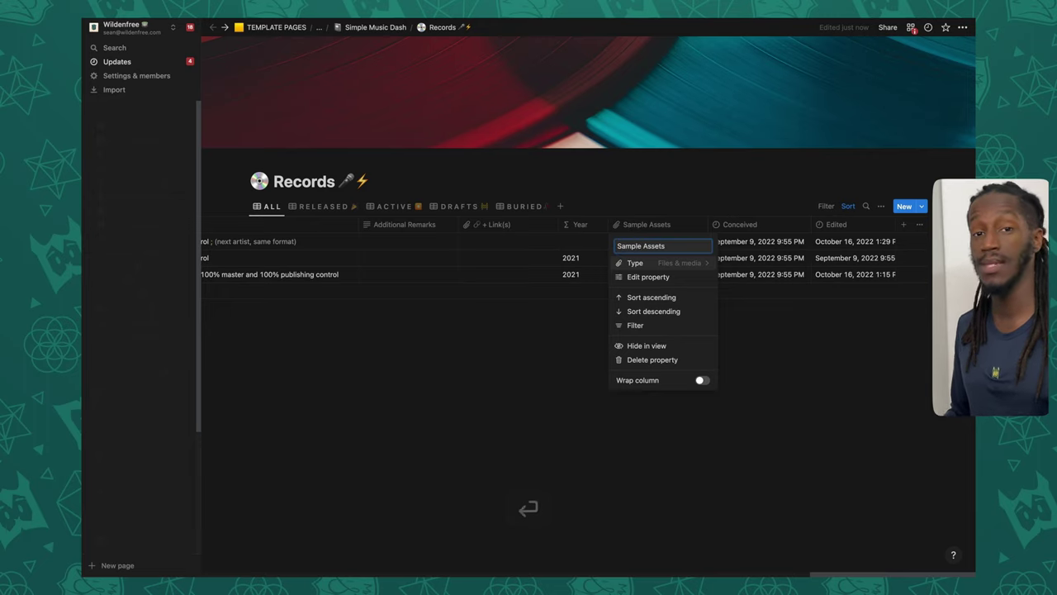
{"action": "left_click", "coordinate": [674, 172]}
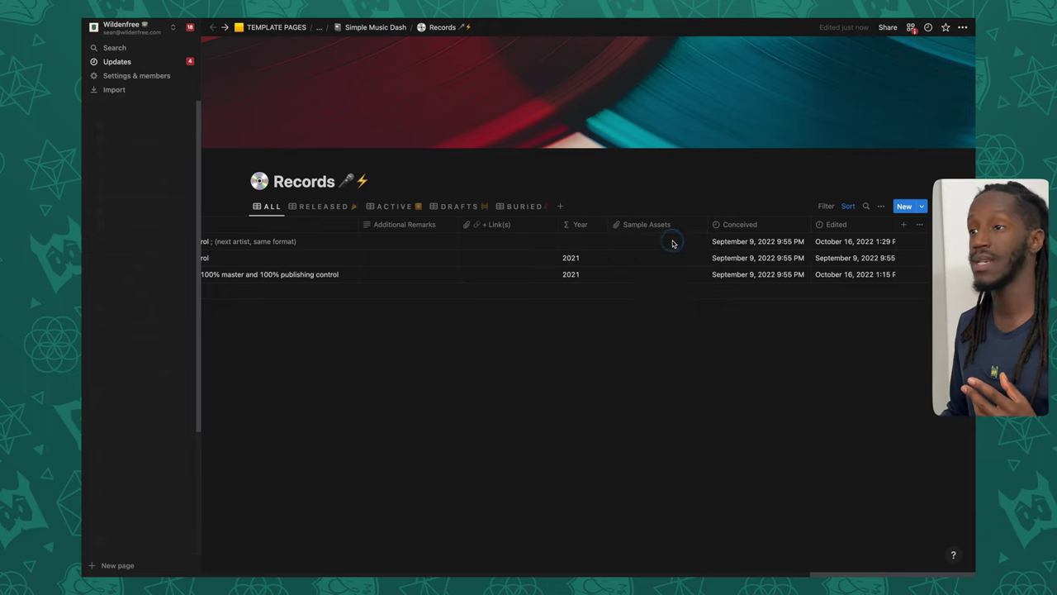
{"action": "left_click", "coordinate": [672, 242]}
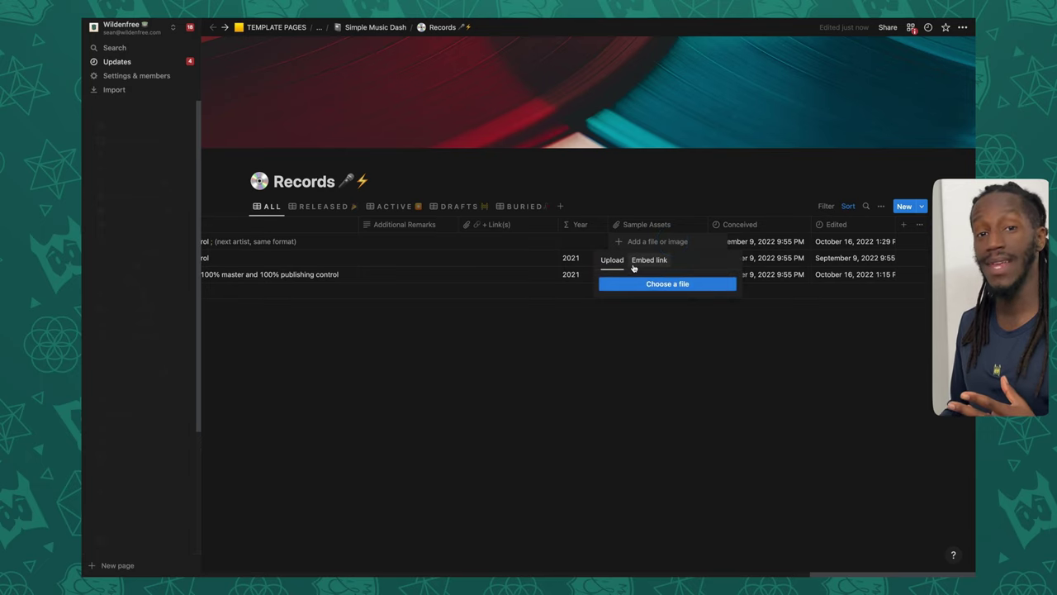